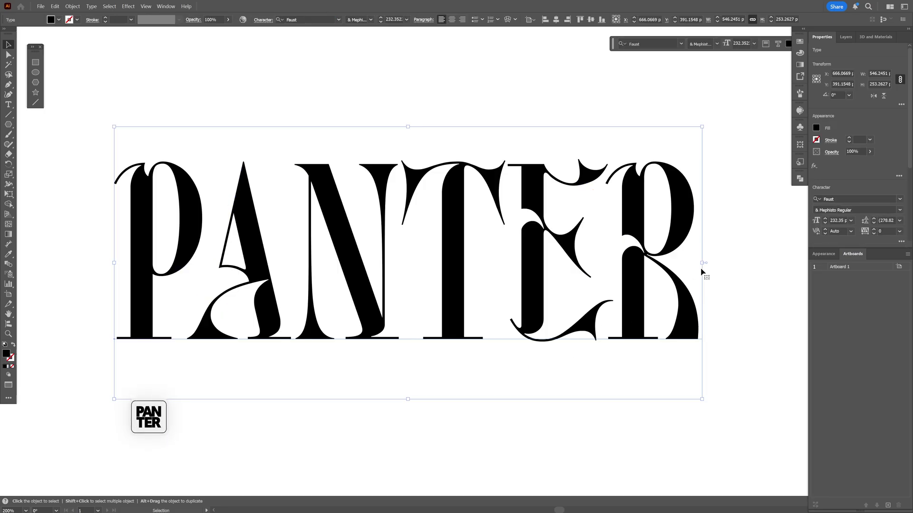
# Bring up the Appearance attributes of the selected PANTER text
pyautogui.click(844, 198)
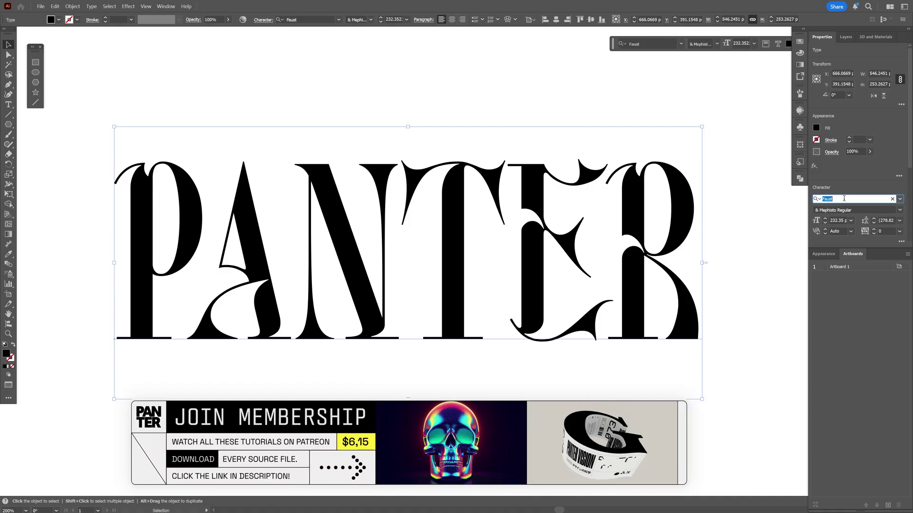
pyautogui.press('Escape')
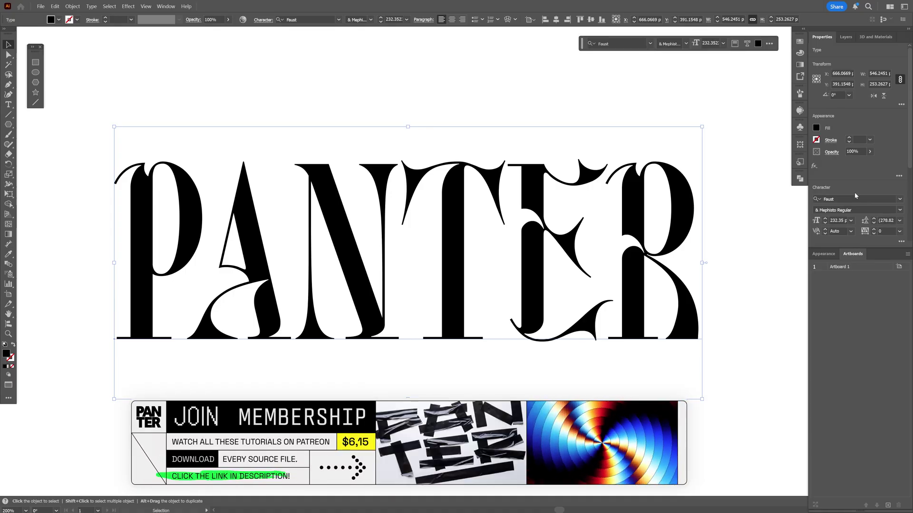
pyautogui.click(827, 255)
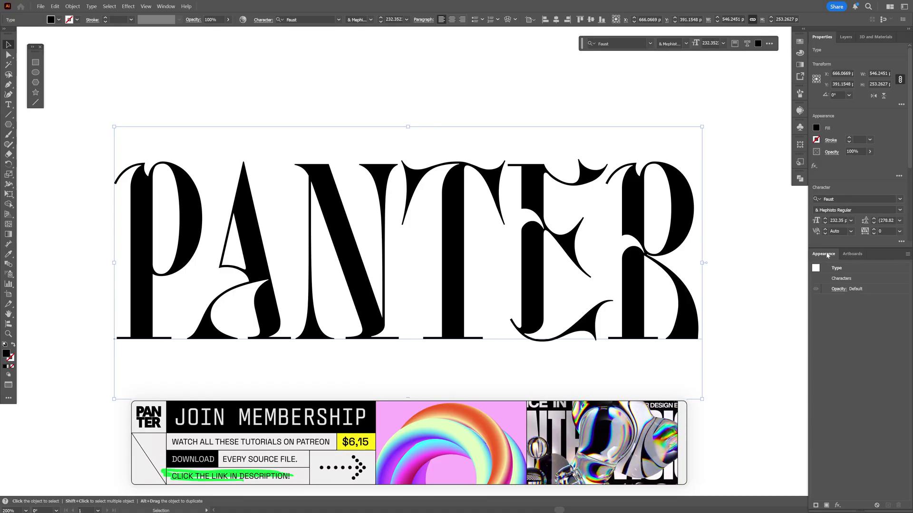
pyautogui.click(165, 7)
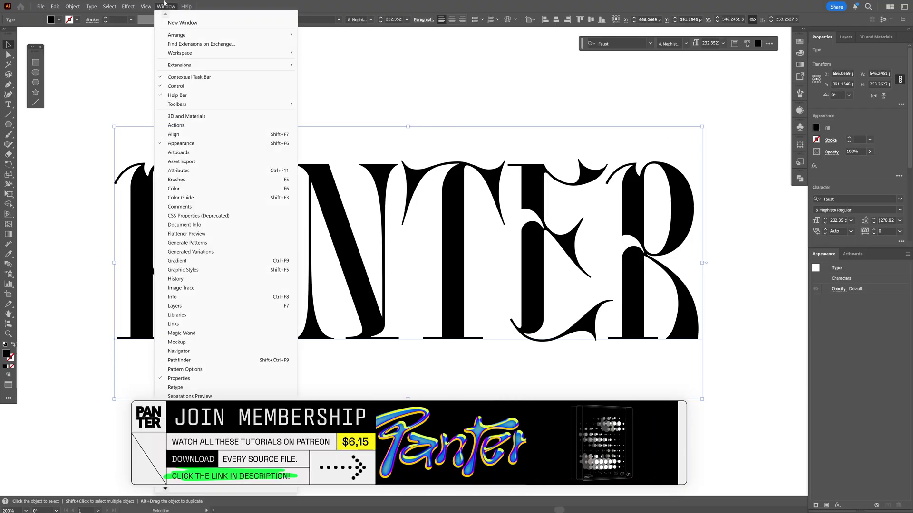
pyautogui.click(203, 144)
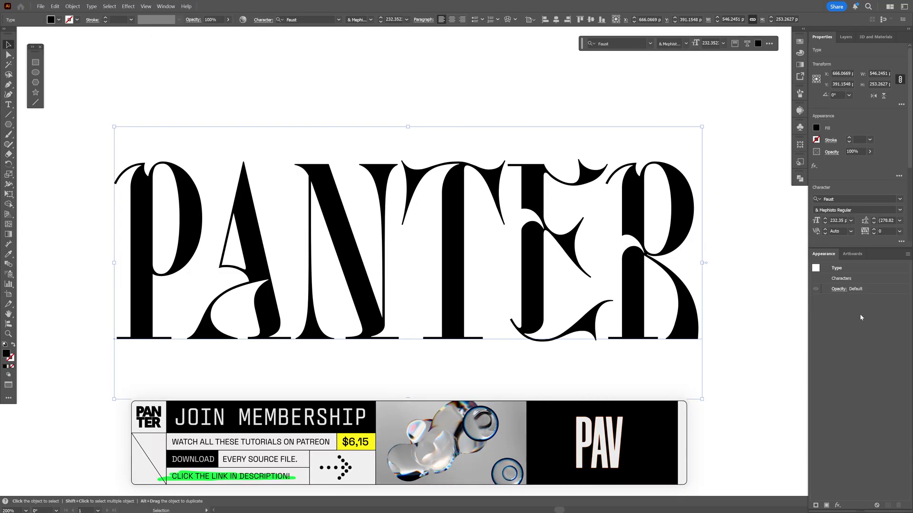
# Add two fills to the PANTER text, keeping the lower one dark and colouring the upper one magenta
pyautogui.click(827, 506)
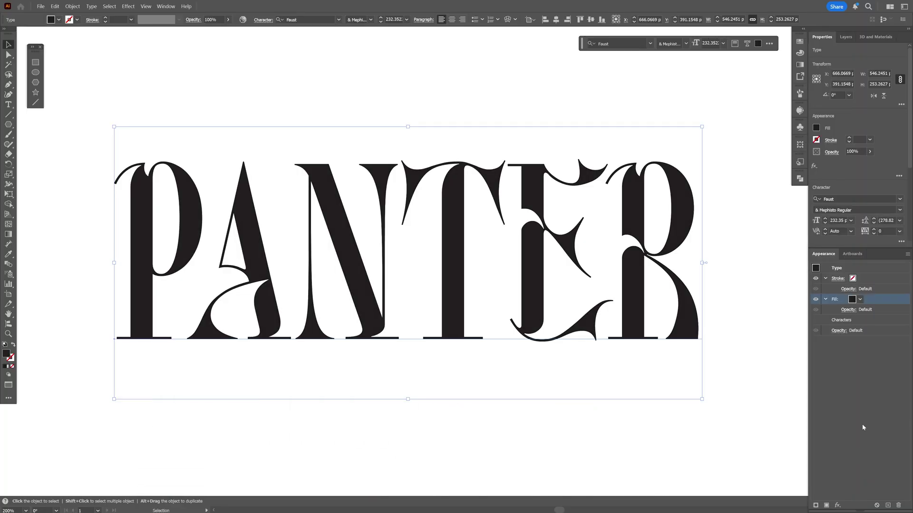
pyautogui.click(860, 300)
pyautogui.click(861, 305)
pyautogui.click(861, 301)
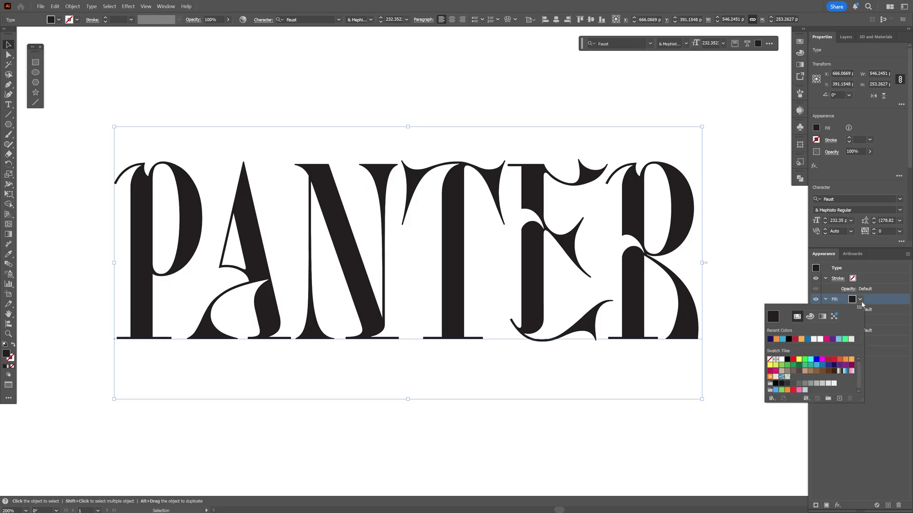
pyautogui.click(826, 340)
# Apply an Offset Path effect of -1 px with round joins to the magenta fill
pyautogui.click(838, 505)
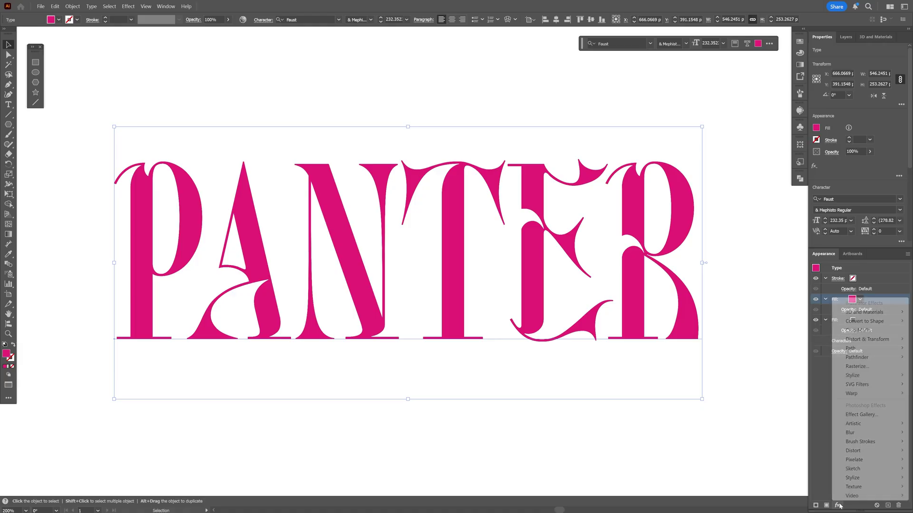
pyautogui.moveTo(851, 348)
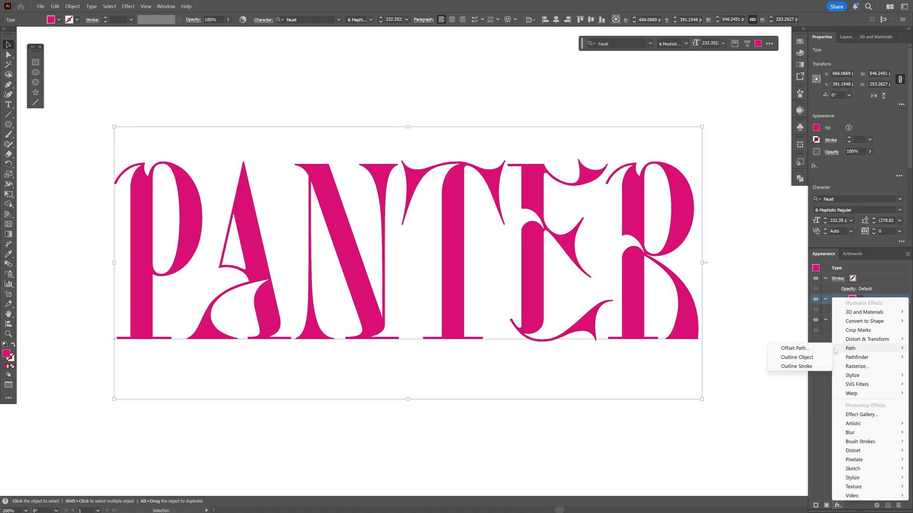
pyautogui.click(805, 349)
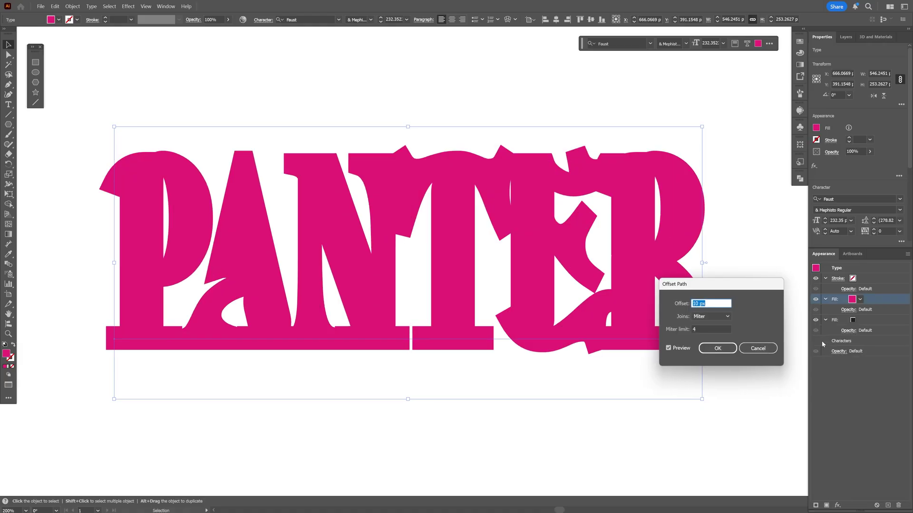
pyautogui.moveTo(725, 279); pyautogui.dragTo(747, 280)
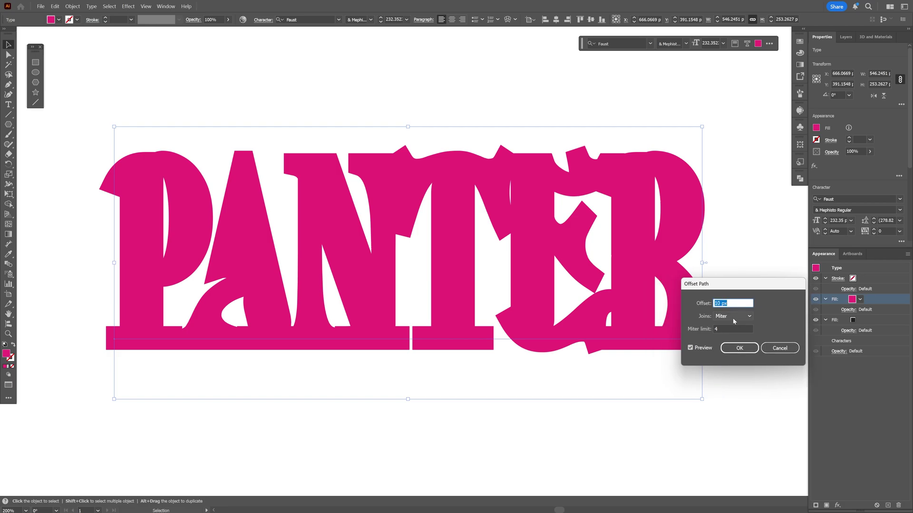
pyautogui.click(733, 317)
pyautogui.click(730, 334)
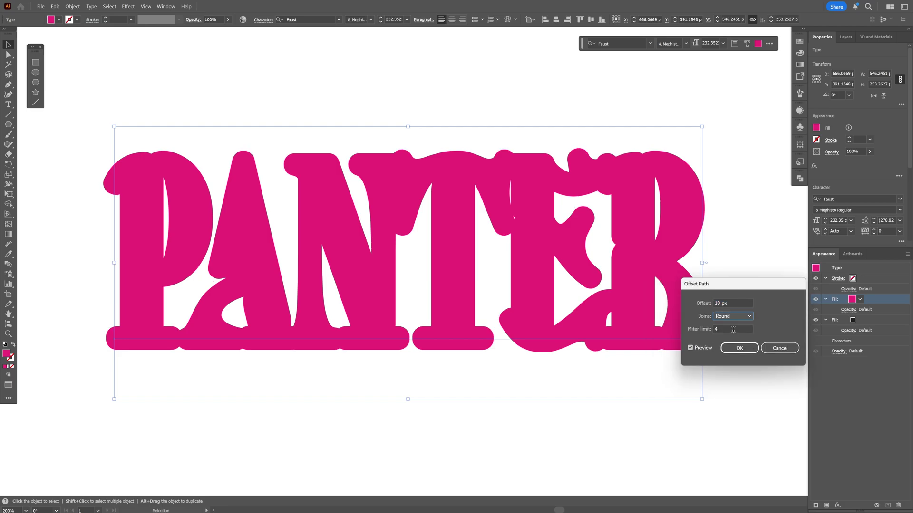
pyautogui.click(732, 303)
pyautogui.press('Down')
pyautogui.press('Down')
pyautogui.press('Down')
pyautogui.press('Down')
pyautogui.press('Down')
pyautogui.press('Down')
pyautogui.press('Down')
pyautogui.press('Down')
pyautogui.press('Down')
pyautogui.press('Down')
pyautogui.press('Down')
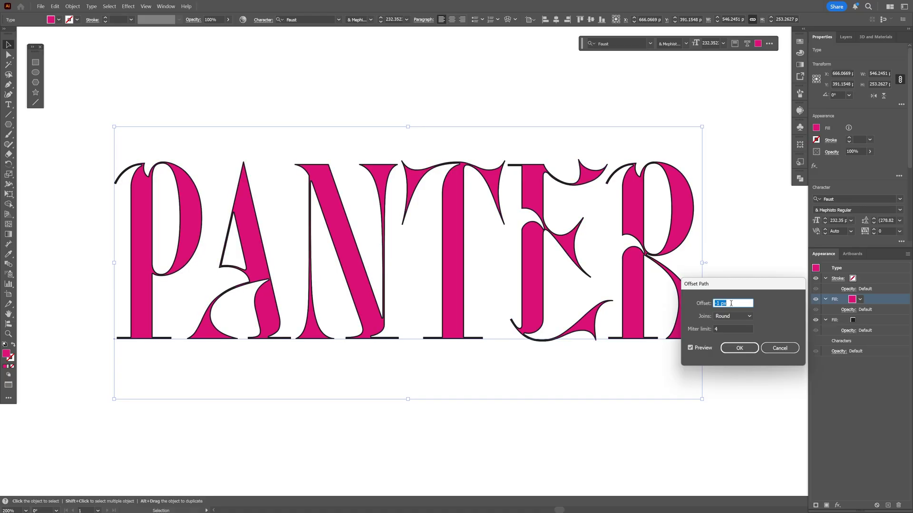
pyautogui.click(739, 348)
# Give the text a purple 1 pt stroke and move it below both fills in the appearance stack
pyautogui.hotkey('ctrl', '+')
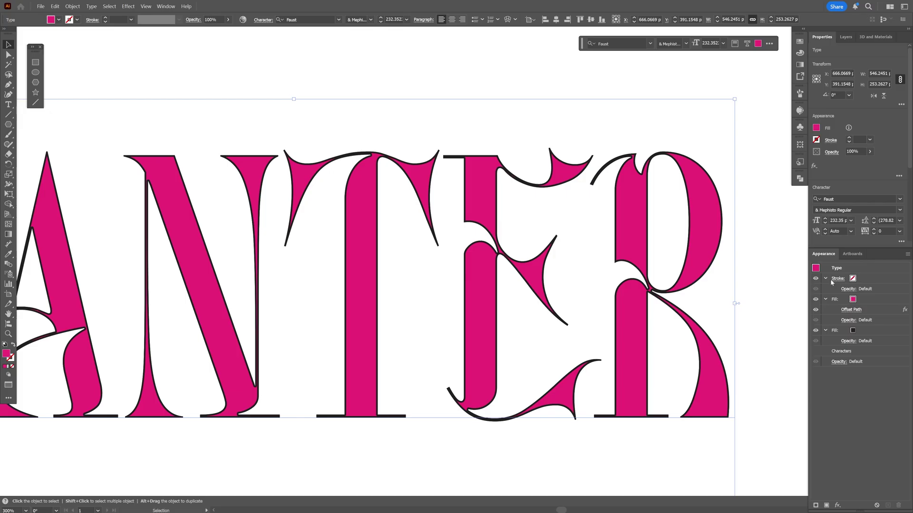
pyautogui.click(855, 282)
pyautogui.click(852, 279)
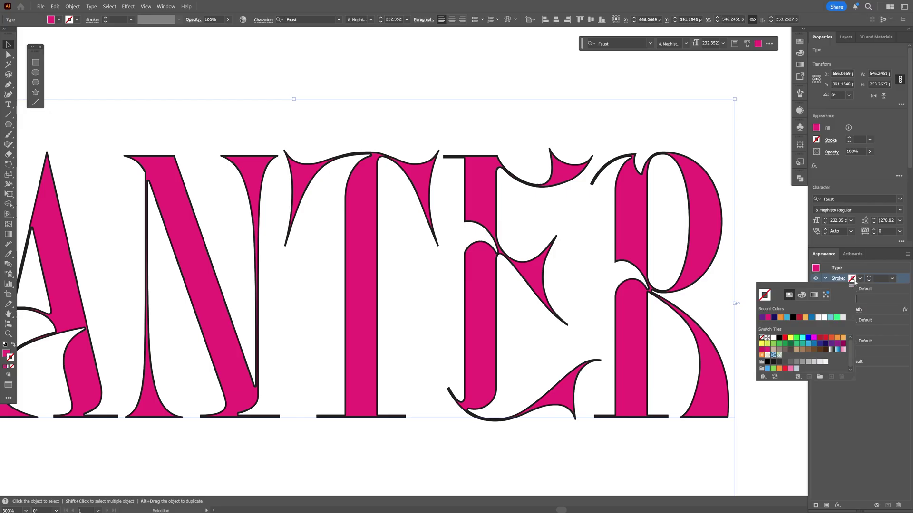
pyautogui.click(762, 318)
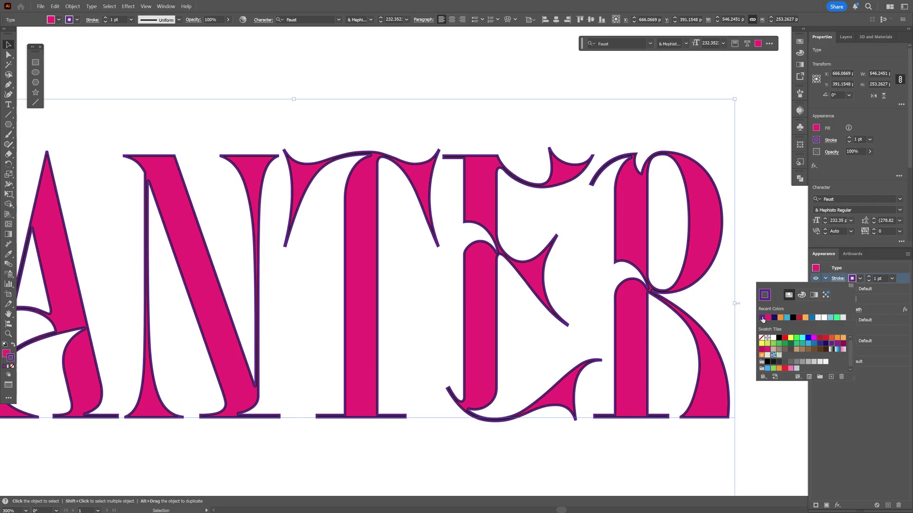
pyautogui.click(870, 289)
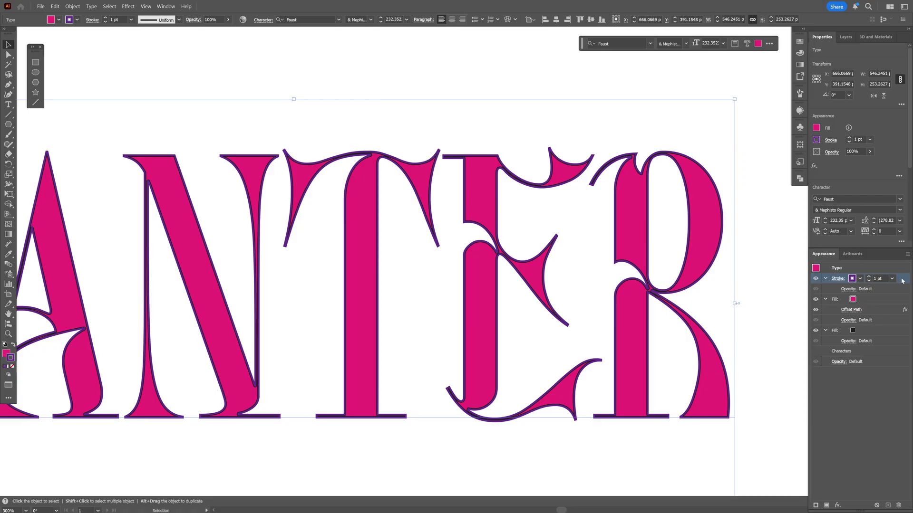
pyautogui.moveTo(898, 293)
pyautogui.mouseDown()
pyautogui.moveTo(870, 347)
pyautogui.moveTo(845, 348)
pyautogui.mouseUp()
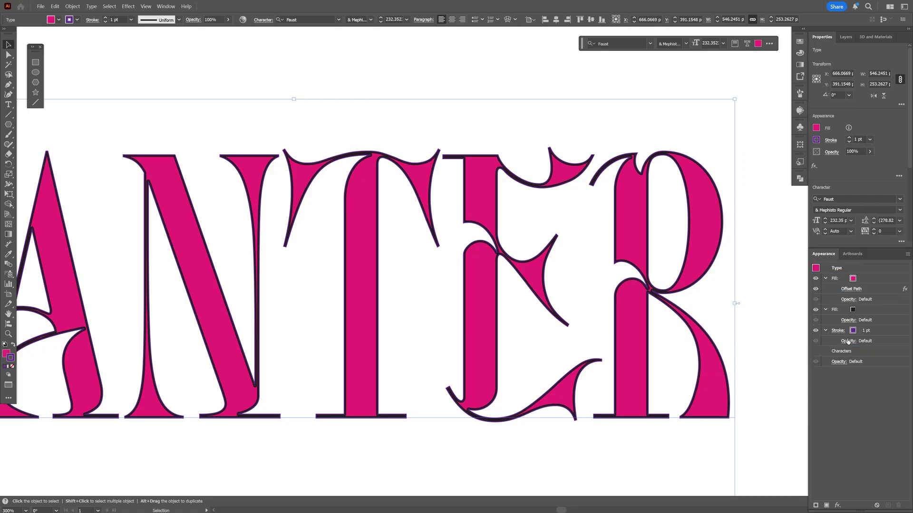
# Set the purple stroke's corners to round join
pyautogui.click(880, 330)
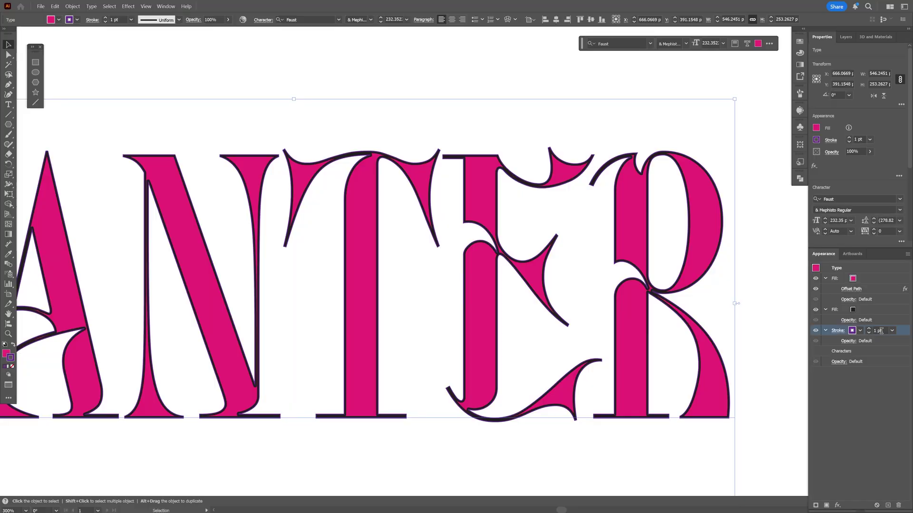
pyautogui.click(838, 331)
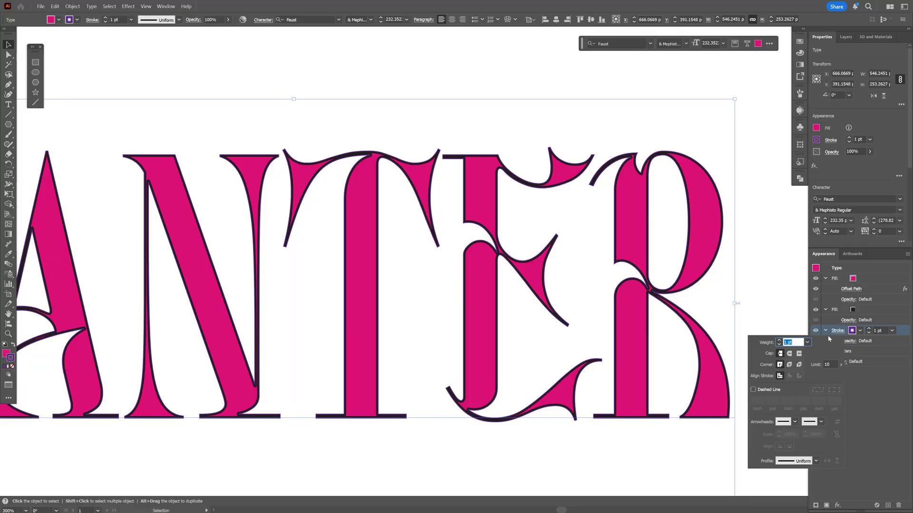
pyautogui.click(791, 367)
pyautogui.click(855, 333)
# Start a Transform effect on the purple stroke with a horizontal move of -0.2 px and a vertical move of 0.2 px
pyautogui.click(838, 505)
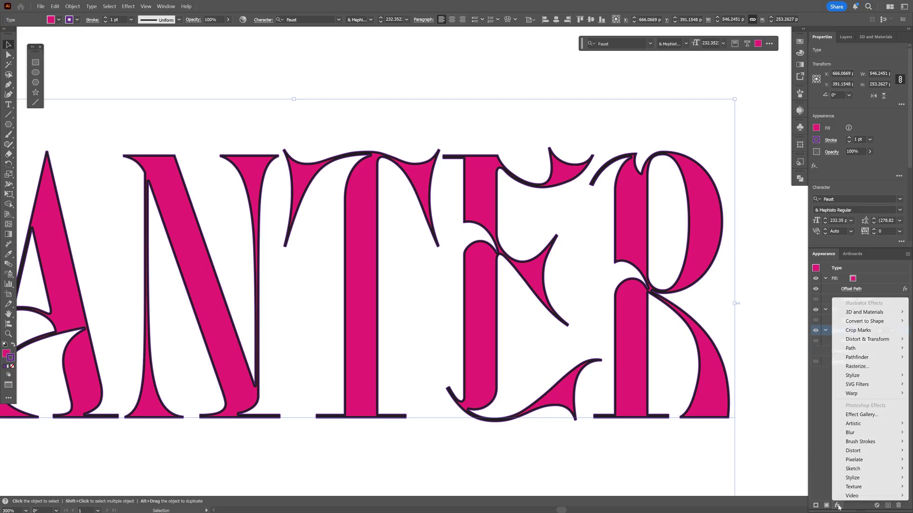
pyautogui.moveTo(881, 341)
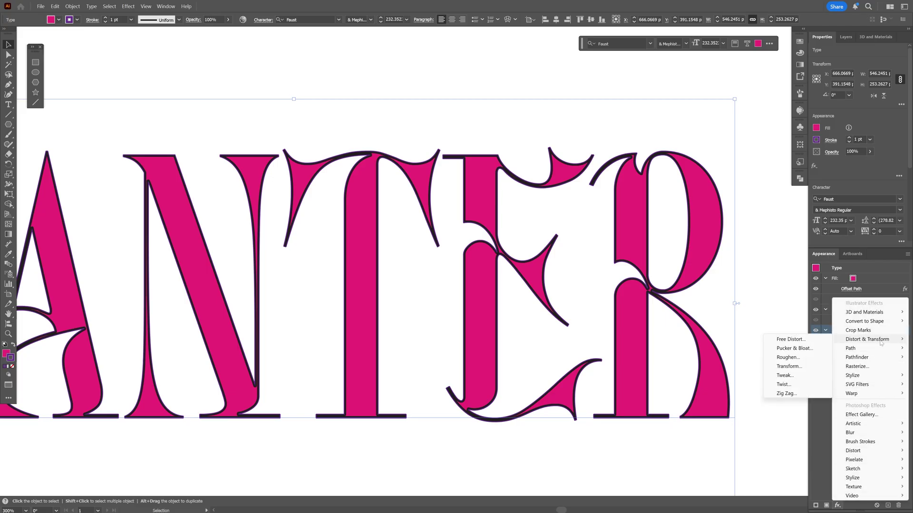
pyautogui.click(803, 370)
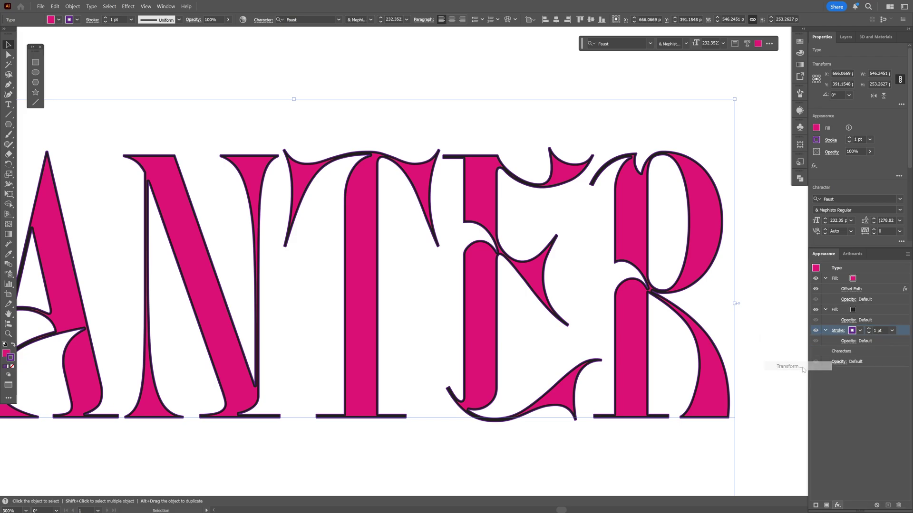
pyautogui.click(750, 299)
pyautogui.moveTo(749, 299); pyautogui.dragTo(719, 305)
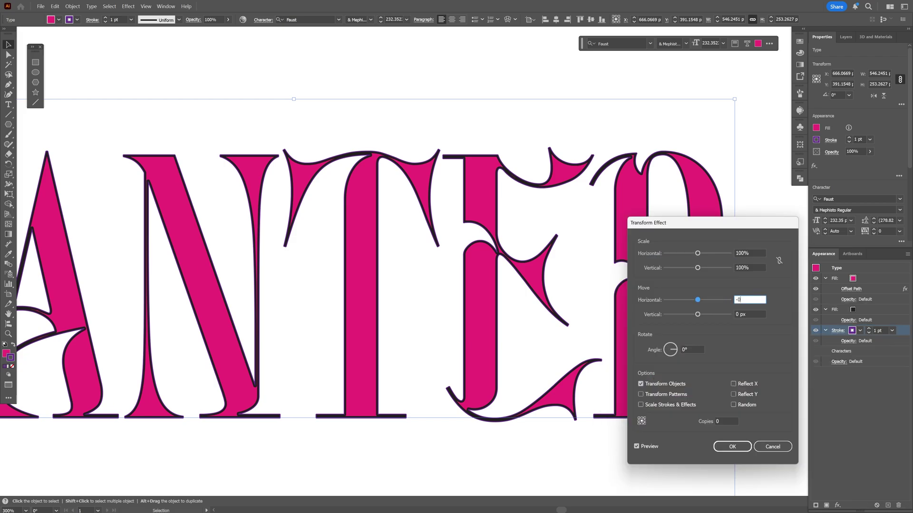
pyautogui.doubleClick(743, 300)
pyautogui.hotkey('ctrl', 'c')
pyautogui.moveTo(747, 315); pyautogui.dragTo(730, 318)
pyautogui.hotkey('ctrl', 'v')
pyautogui.click(755, 301)
# Set the Transform effect to 60 copies and apply it to the purple stroke
pyautogui.click(731, 423)
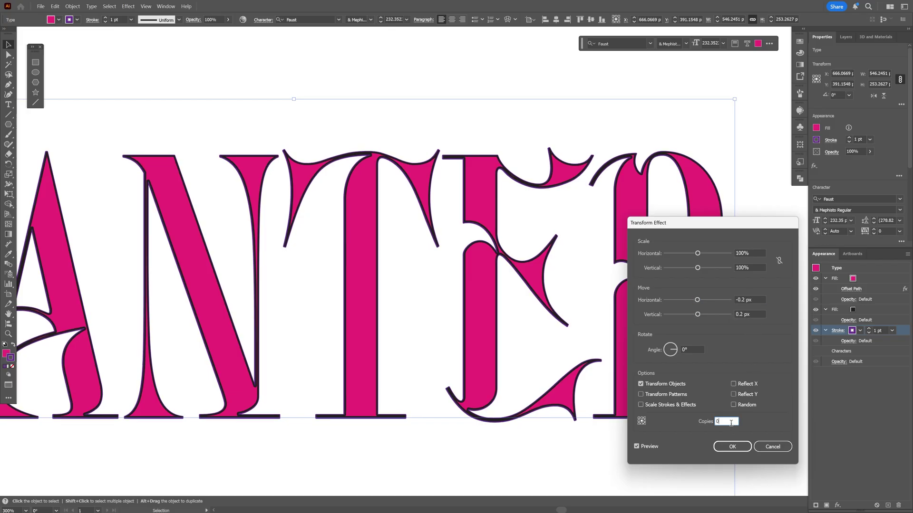
pyautogui.scroll(20, 731, 423)
pyautogui.press('Up')
pyautogui.press('Up')
pyautogui.press('Up')
pyautogui.press('Up')
pyautogui.press('Up')
pyautogui.press('Up')
pyautogui.press('Up')
pyautogui.press('Up')
pyautogui.press('Up')
pyautogui.press('Up')
pyautogui.press('Up')
pyautogui.press('Up')
pyautogui.press('Up')
pyautogui.press('Up')
pyautogui.press('Up')
pyautogui.press('Up')
pyautogui.press('Up')
pyautogui.press('Up')
pyautogui.press('Up')
pyautogui.press('Up')
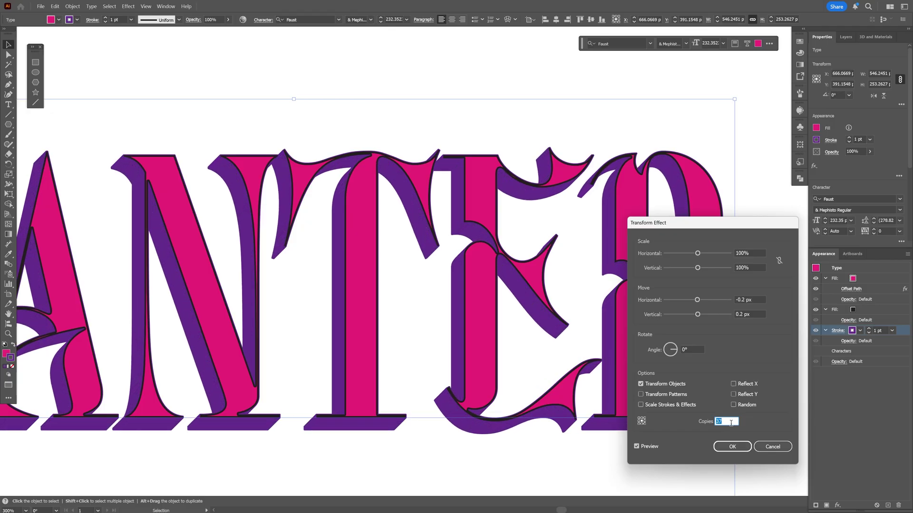
pyautogui.press('Up')
pyautogui.press('Up')
pyautogui.press('Up')
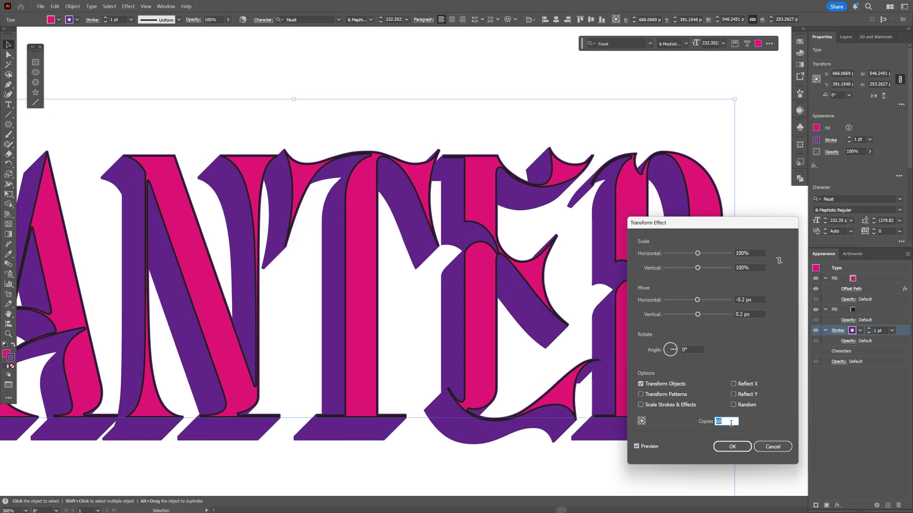
pyautogui.hotkey('shift', 'Down')
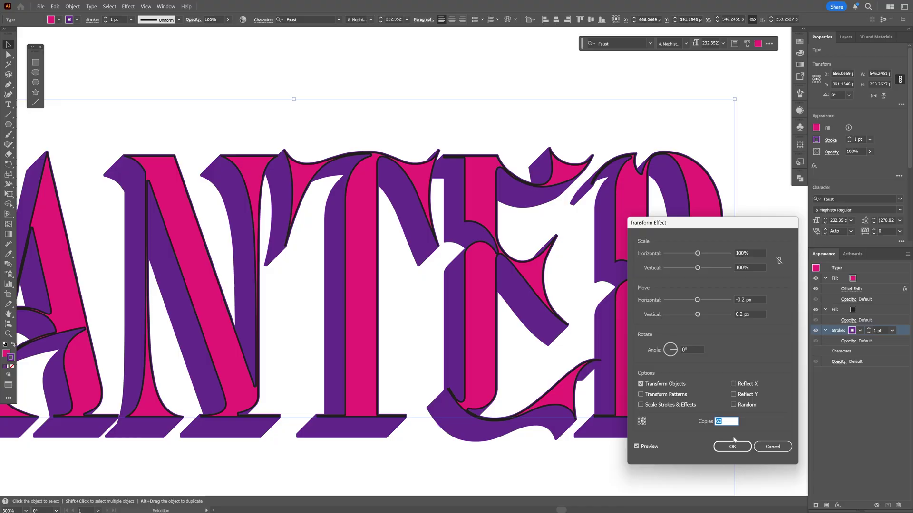
pyautogui.click(733, 448)
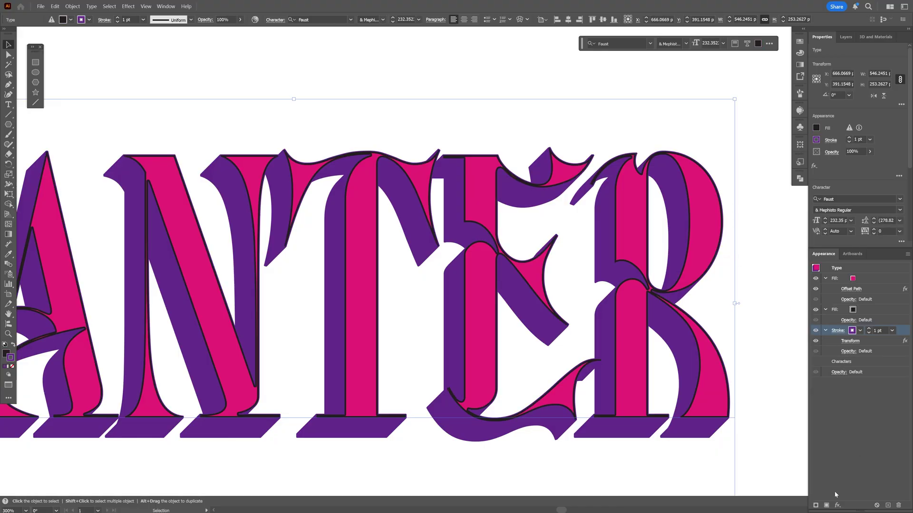
# Add another fill directly above the purple stroke and colour it white
pyautogui.click(826, 506)
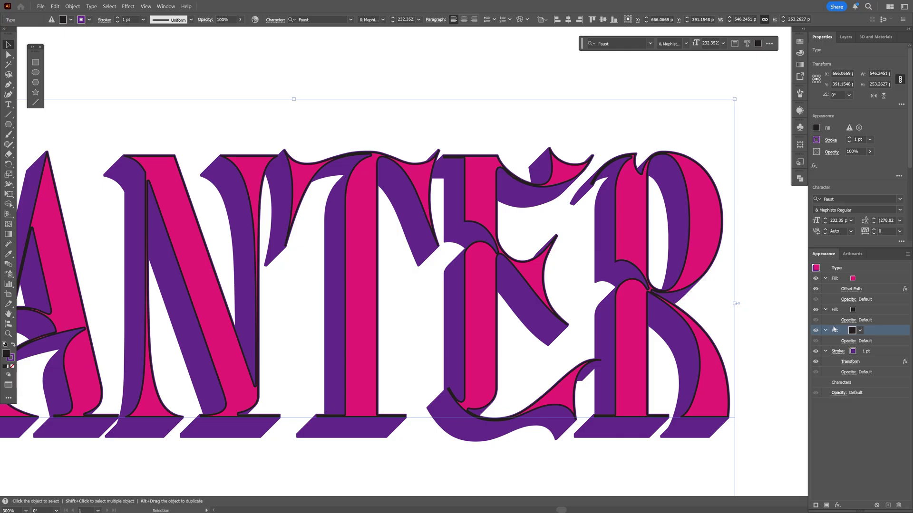
pyautogui.click(860, 330)
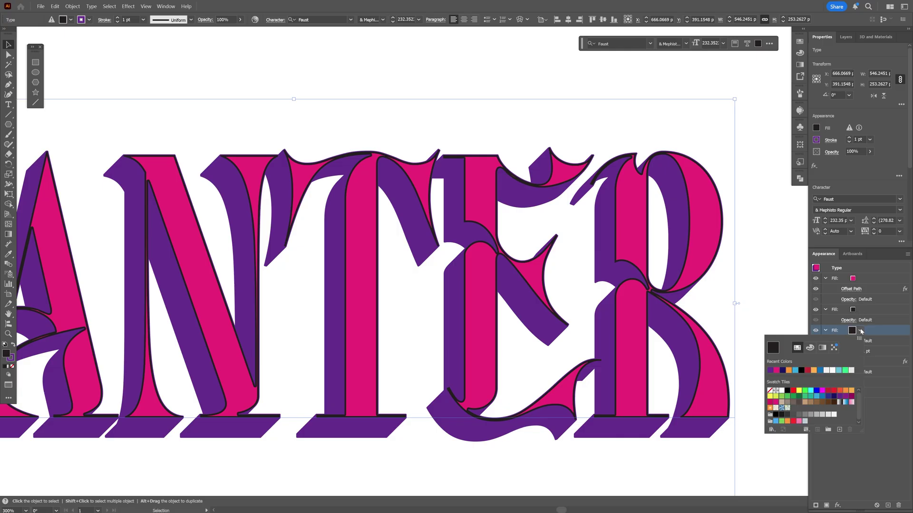
pyautogui.click(834, 371)
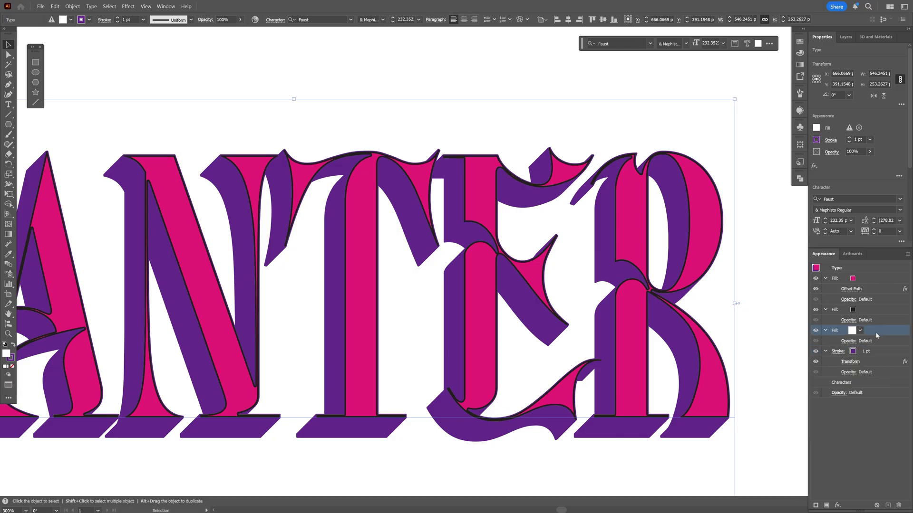
# Start a Transform effect on the white fill with a horizontal move of -0.2 px and a vertical move of 0.2 px
pyautogui.click(838, 505)
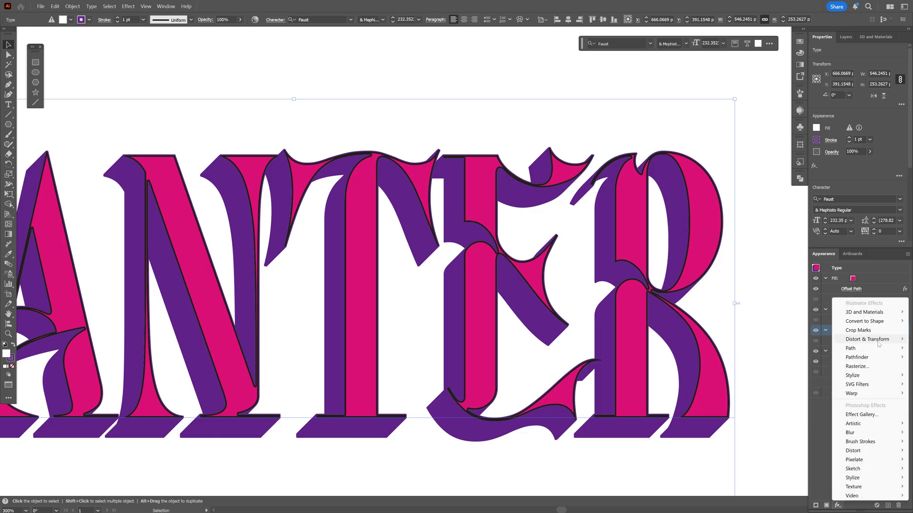
pyautogui.moveTo(879, 342)
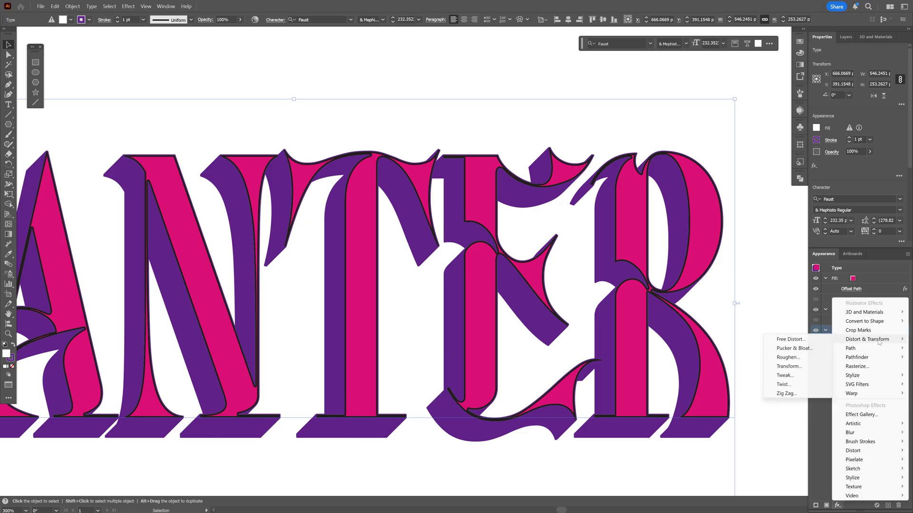
pyautogui.click(802, 367)
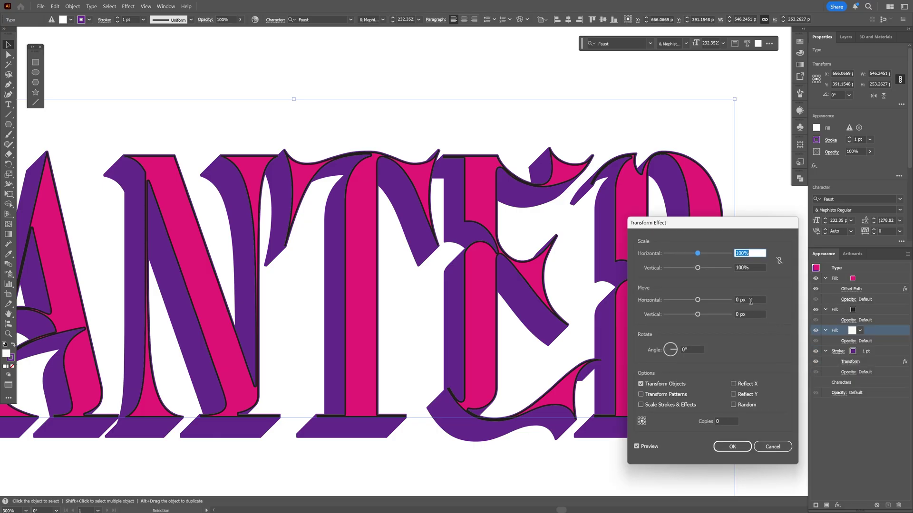
pyautogui.moveTo(751, 300); pyautogui.dragTo(657, 300)
pyautogui.write('-0.2')
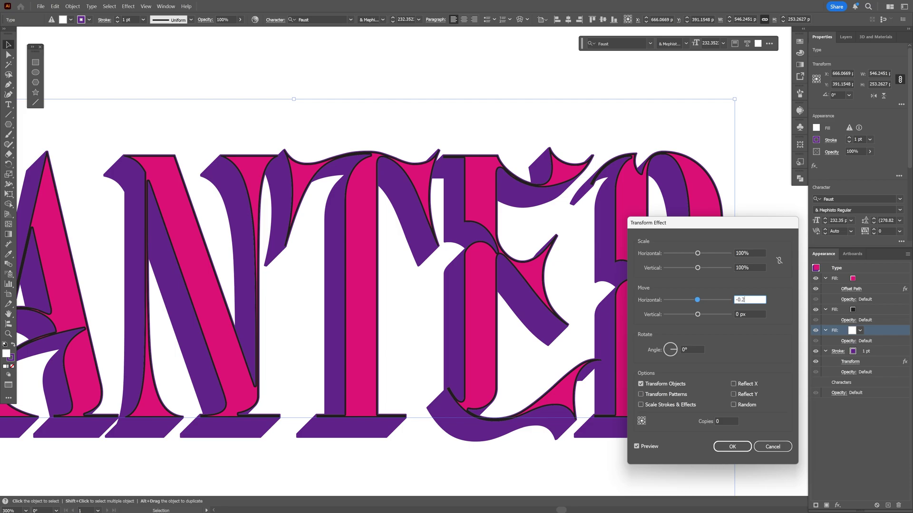
pyautogui.press('Tab')
pyautogui.write('0')
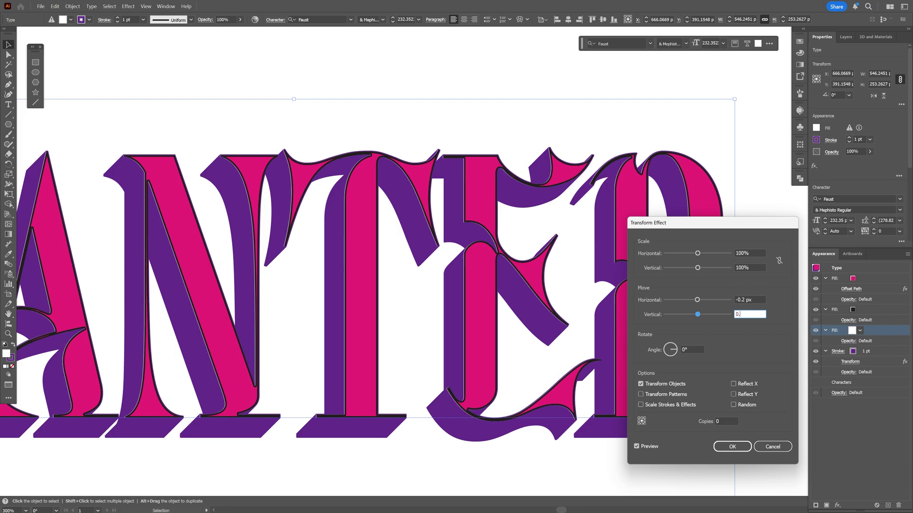
pyautogui.hotkey('shift', 'Tab')
# Set the white fill's Transform effect to 18 copies and apply it
pyautogui.click(723, 421)
pyautogui.press('Up')
pyautogui.press('Up')
pyautogui.press('Up')
pyautogui.press('Up')
pyautogui.press('Up')
pyautogui.press('Up')
pyautogui.press('Up')
pyautogui.press('Up')
pyautogui.press('Up')
pyautogui.press('Up')
pyautogui.press('Up')
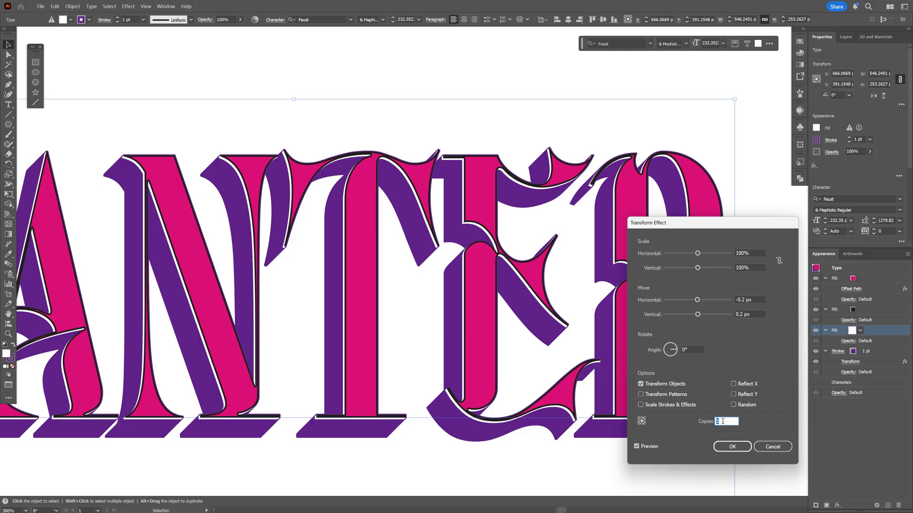
pyautogui.scroll(7, 723, 421)
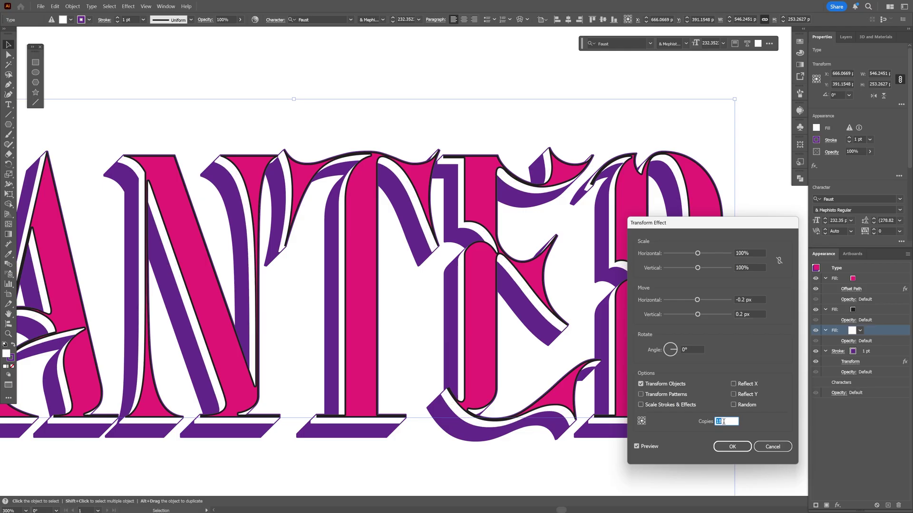
pyautogui.click(738, 450)
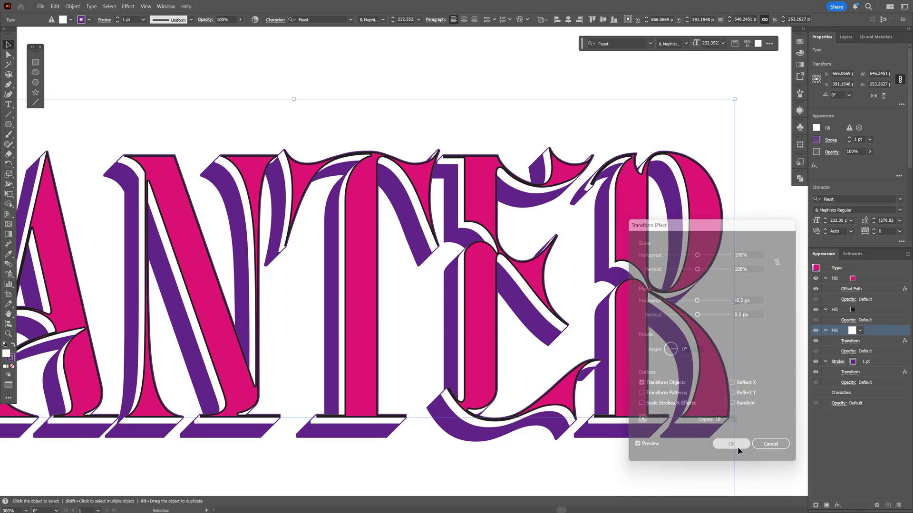
# Change the white fill's blending mode to Soft Light
pyautogui.click(840, 351)
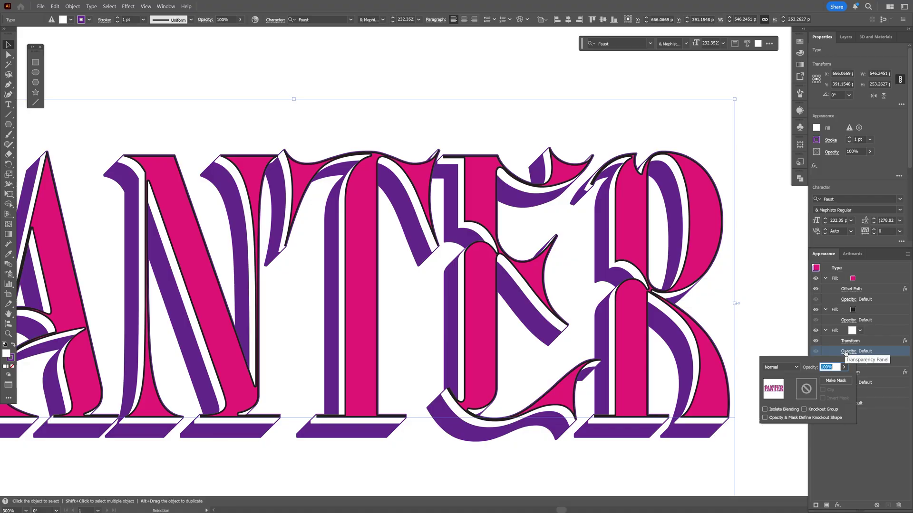
pyautogui.click(784, 369)
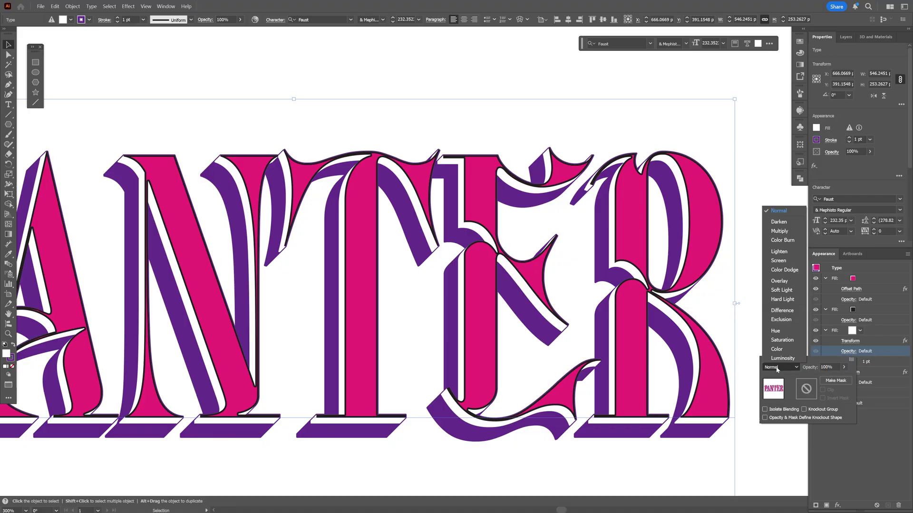
pyautogui.click(789, 291)
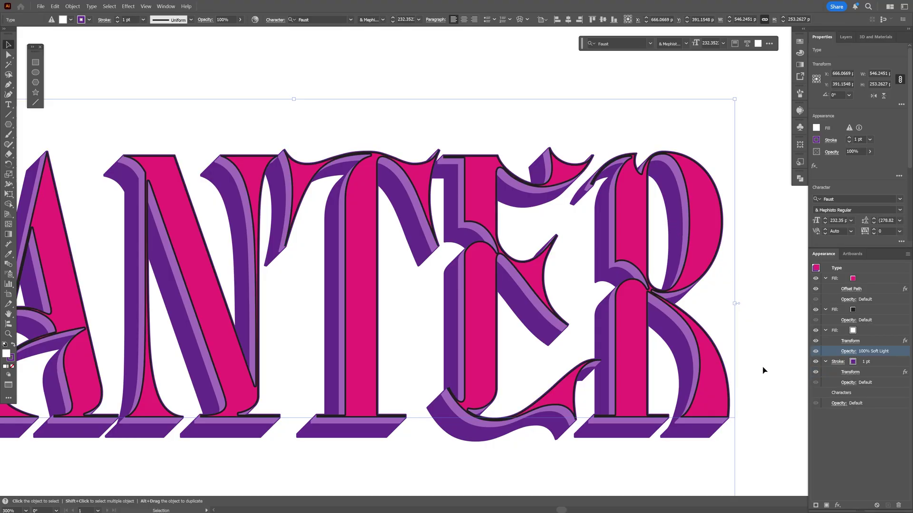
# Add a white 0.75 pt stroke at the top of the appearance stack, above the pink fill
pyautogui.click(815, 506)
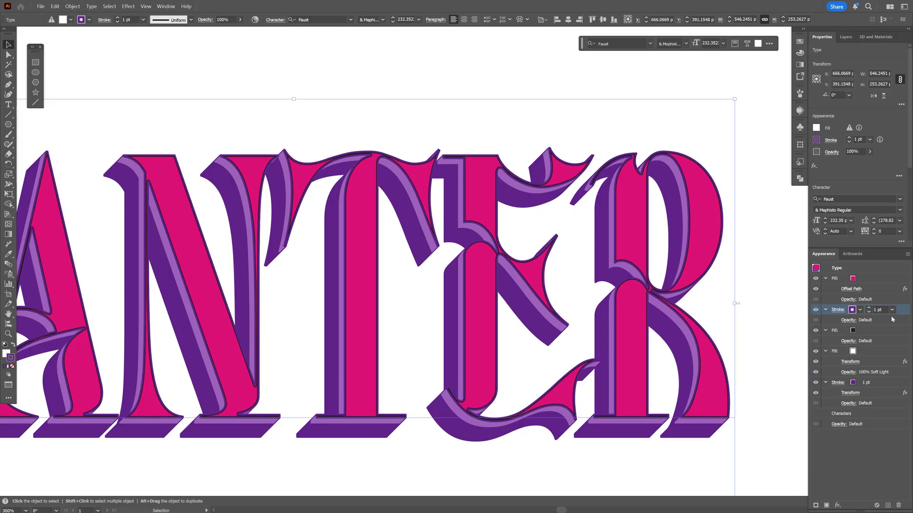
pyautogui.moveTo(874, 310)
pyautogui.mouseDown()
pyautogui.moveTo(884, 299)
pyautogui.moveTo(866, 281)
pyautogui.mouseUp()
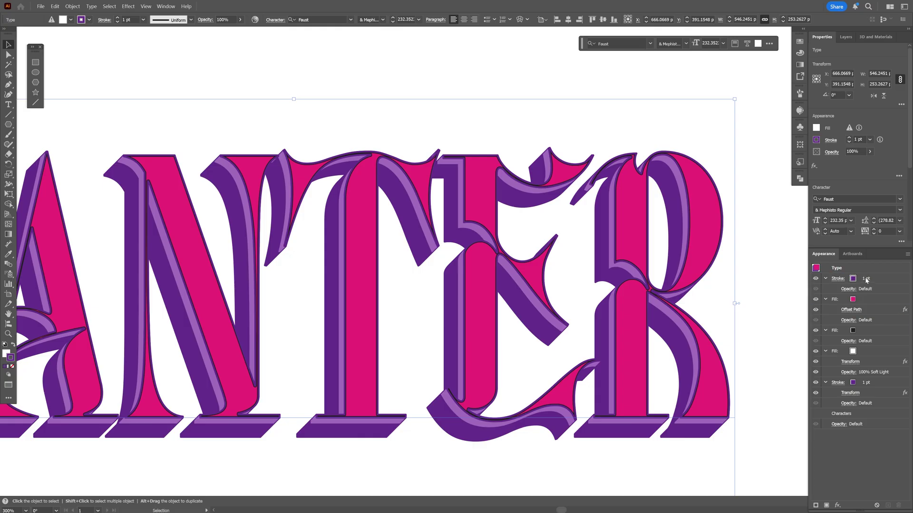
pyautogui.click(854, 281)
pyautogui.click(853, 279)
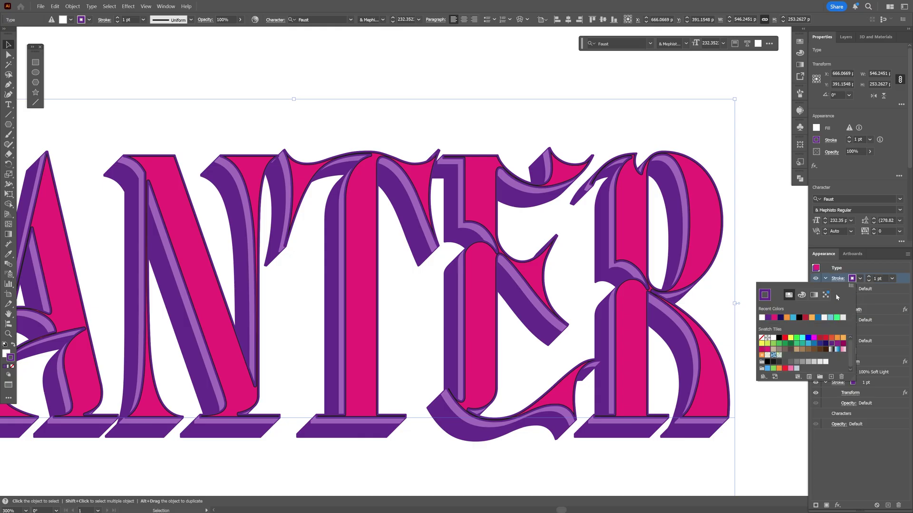
pyautogui.click(760, 318)
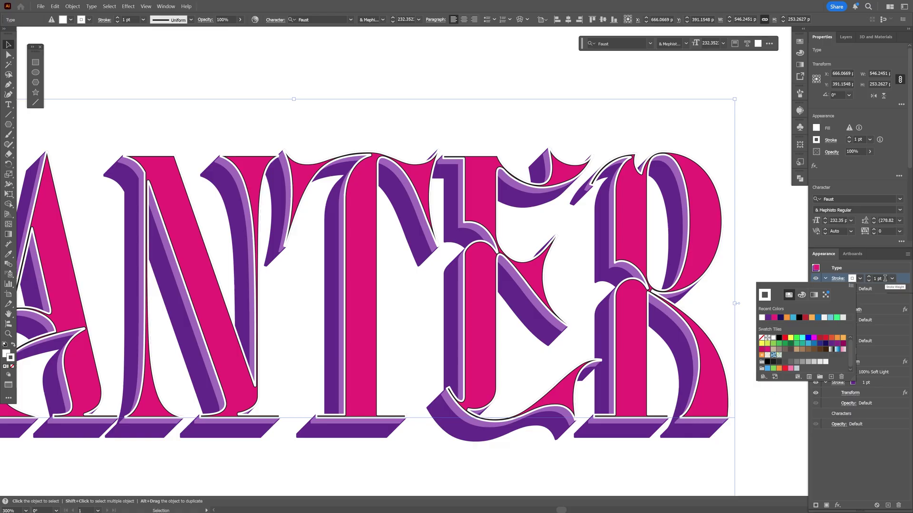
pyautogui.scroll(-1, 885, 279)
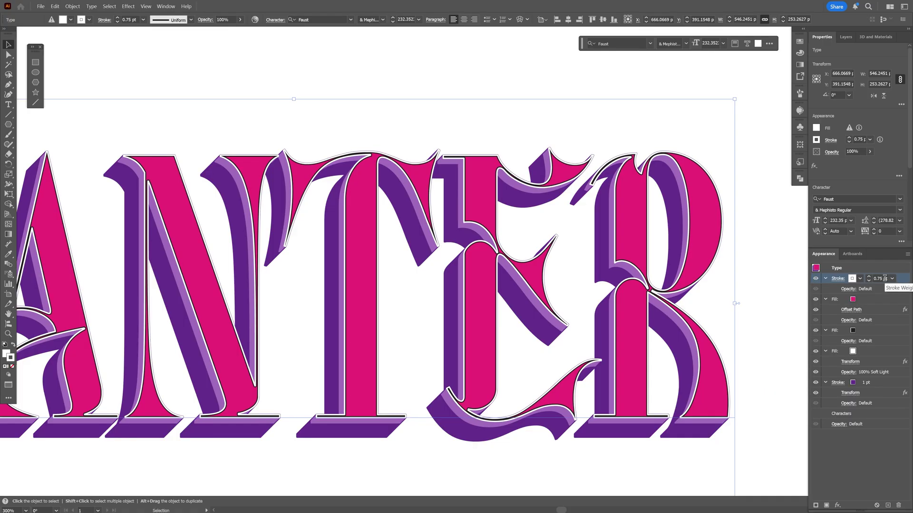
# Apply a Transform effect to the white stroke with a horizontal move of -1 px and a vertical move of 1 px
pyautogui.click(836, 505)
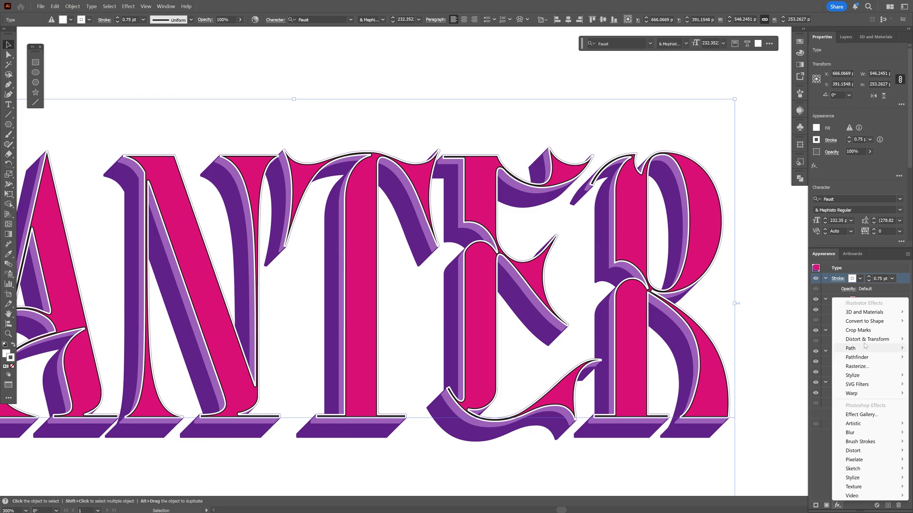
pyautogui.moveTo(867, 339)
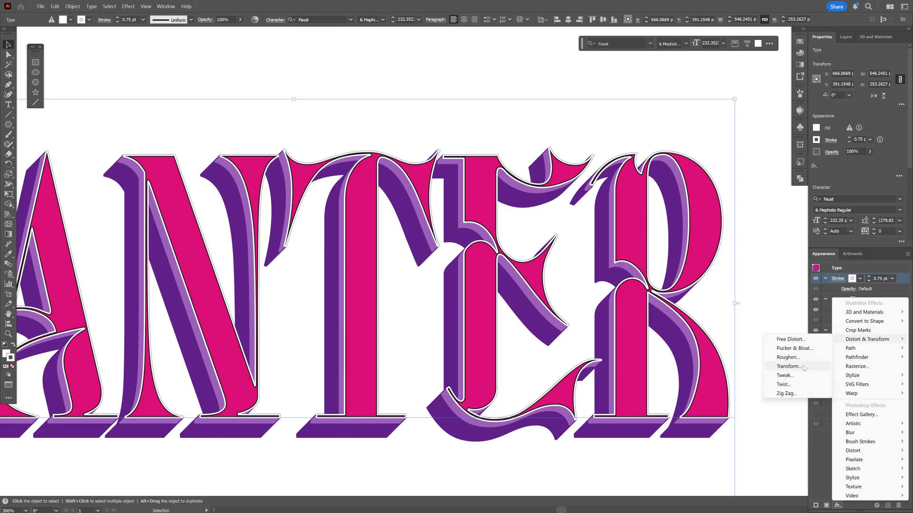
pyautogui.click(804, 367)
pyautogui.click(756, 300)
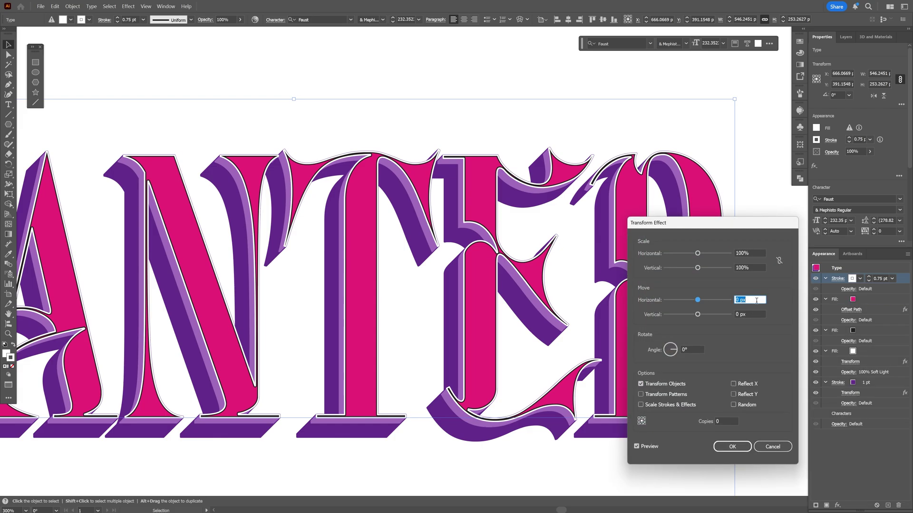
pyautogui.press('Down')
pyautogui.click(748, 315)
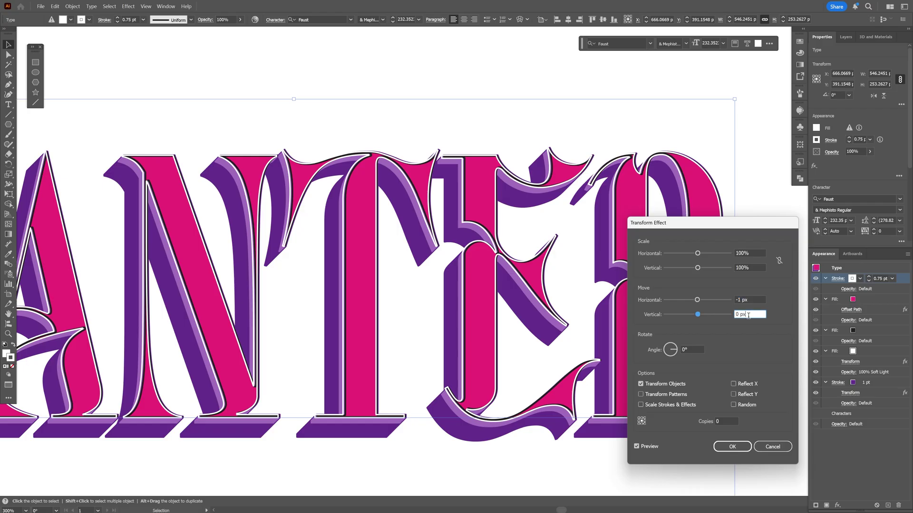
pyautogui.press('Up')
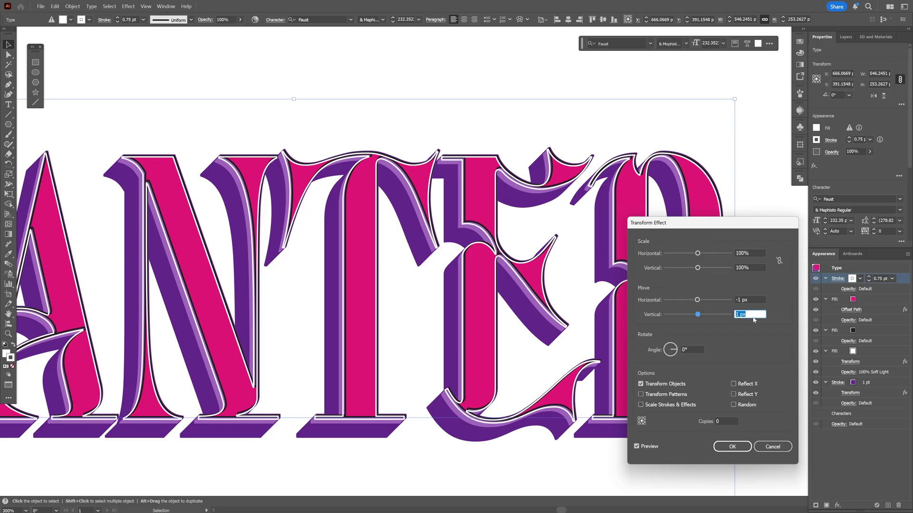
pyautogui.click(732, 447)
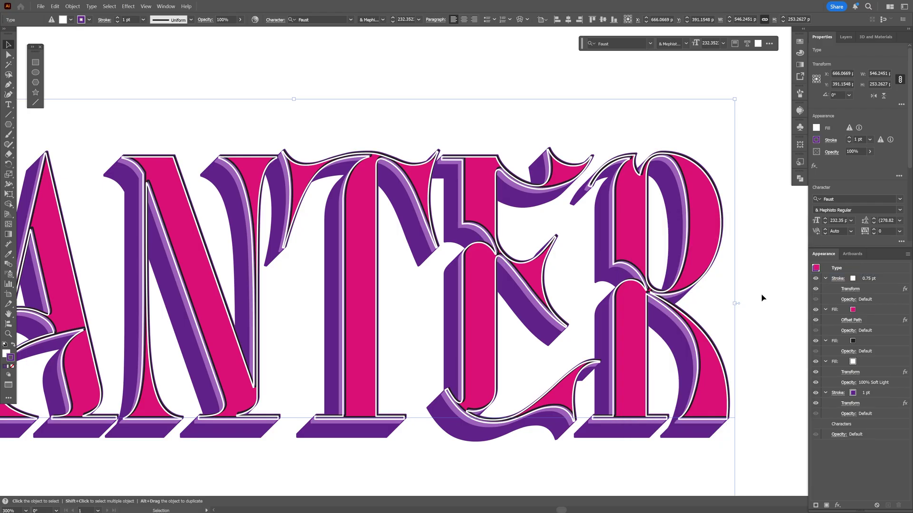
# Add a new fill at the bottom of the appearance stack, below the purple stroke, and colour it orange
pyautogui.click(827, 505)
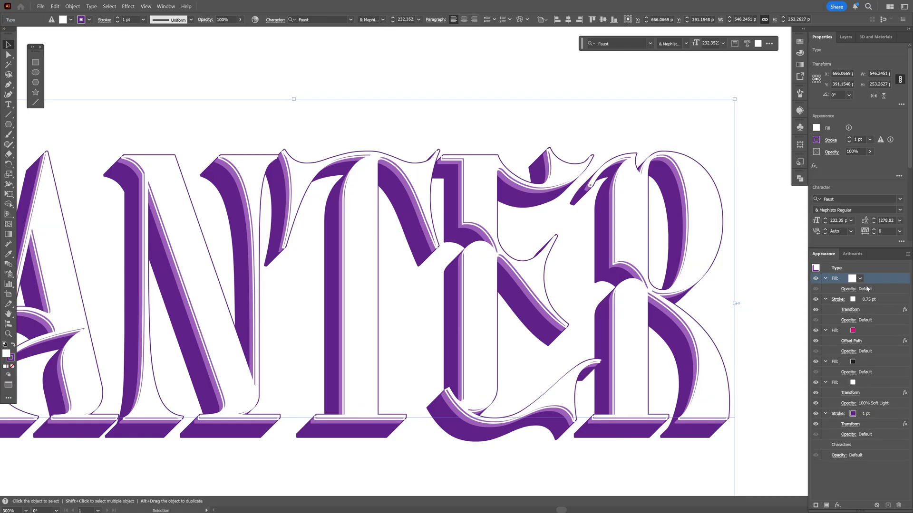
pyautogui.moveTo(870, 280); pyautogui.dragTo(866, 440)
pyautogui.click(853, 424)
pyautogui.click(859, 424)
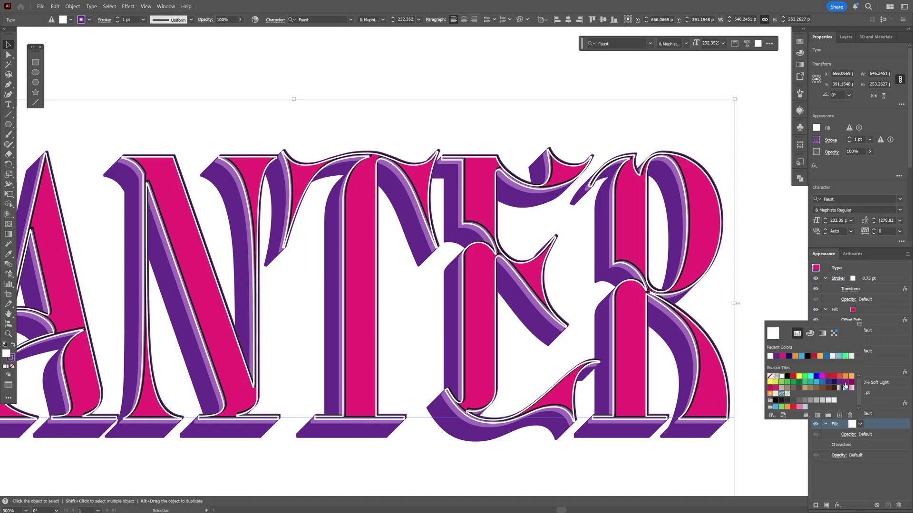
pyautogui.click(845, 378)
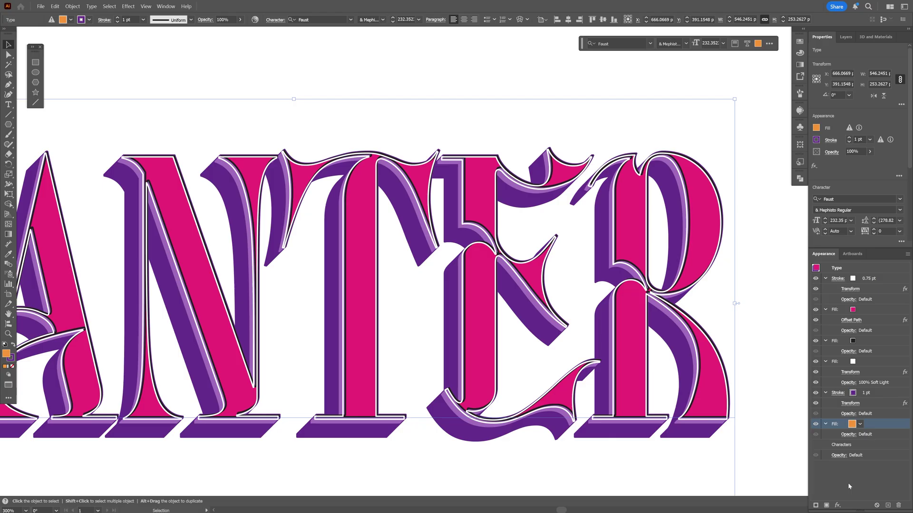
# Apply a Transform effect to the orange fill with a horizontal move of -12 px and a vertical move of 12 px
pyautogui.click(837, 506)
pyautogui.moveTo(860, 339)
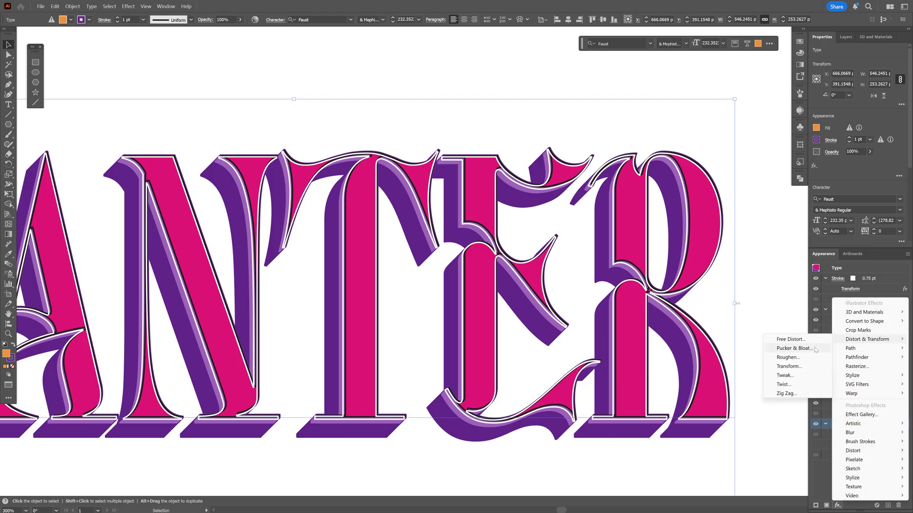
pyautogui.click(805, 368)
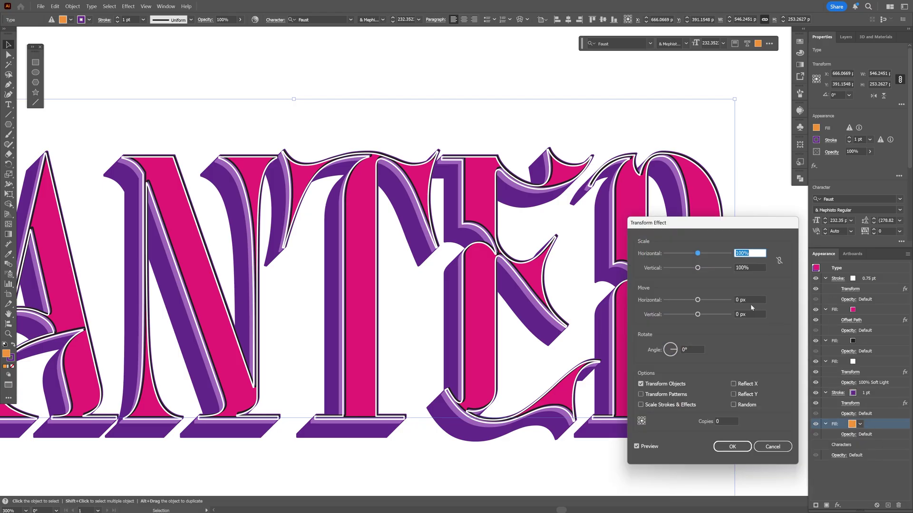
pyautogui.click(753, 300)
pyautogui.press('Up')
pyautogui.press('Up')
pyautogui.press('Down')
pyautogui.press('Down')
pyautogui.press('Down')
pyautogui.press('Down')
pyautogui.press('Down')
pyautogui.press('Down')
pyautogui.press('Down')
pyautogui.press('Down')
pyautogui.press('Down')
pyautogui.press('Down')
pyautogui.press('Down')
pyautogui.press('Down')
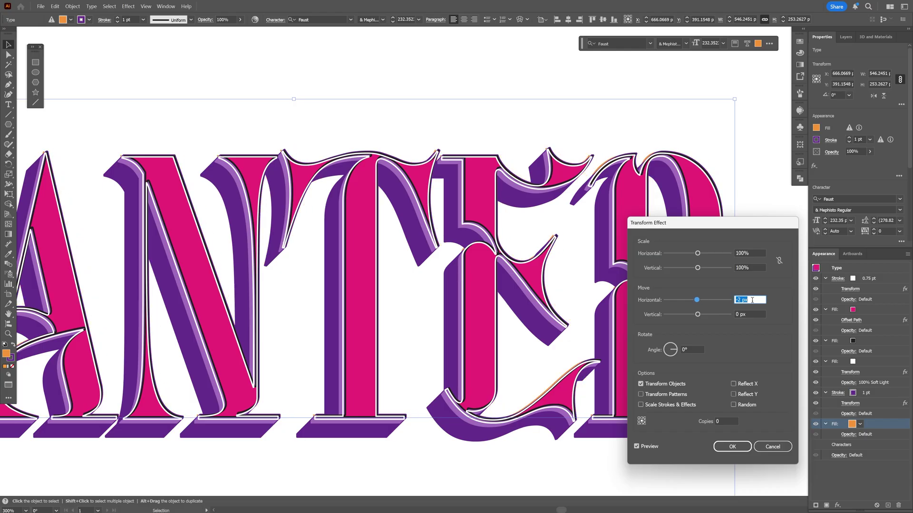
pyautogui.click(751, 315)
pyautogui.press('Up')
pyautogui.press('Up')
pyautogui.press('Up')
pyautogui.press('Up')
pyautogui.press('Up')
pyautogui.press('Up')
pyautogui.press('Up')
pyautogui.press('Up')
pyautogui.press('Up')
pyautogui.press('Up')
pyautogui.press('Up')
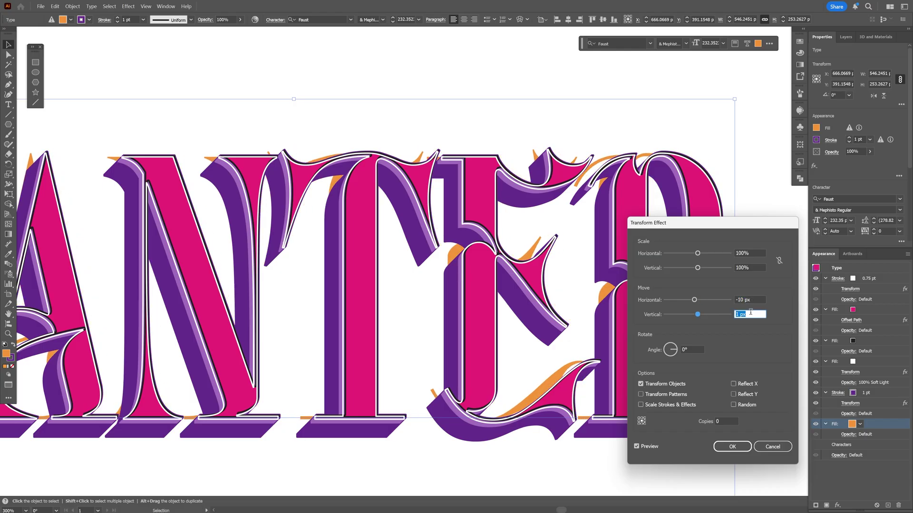
pyautogui.press('Up')
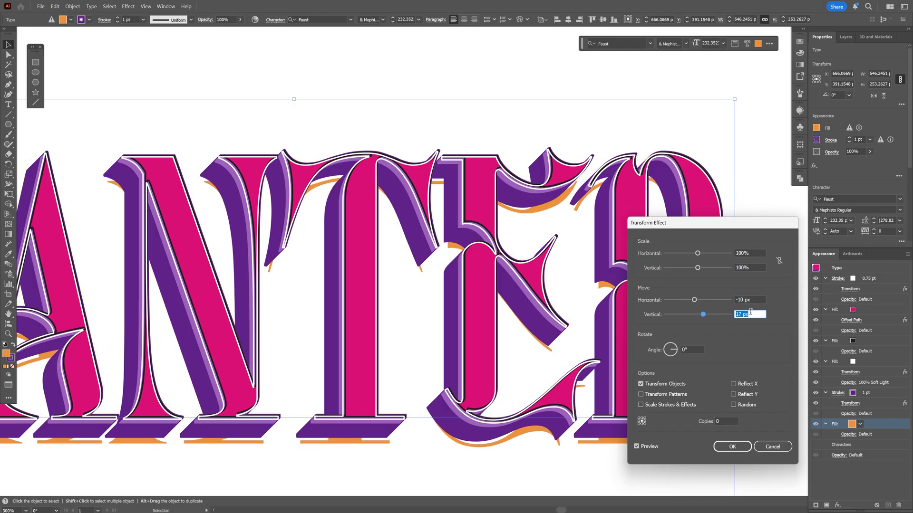
pyautogui.click(754, 299)
pyautogui.press('Down')
pyautogui.press('Down')
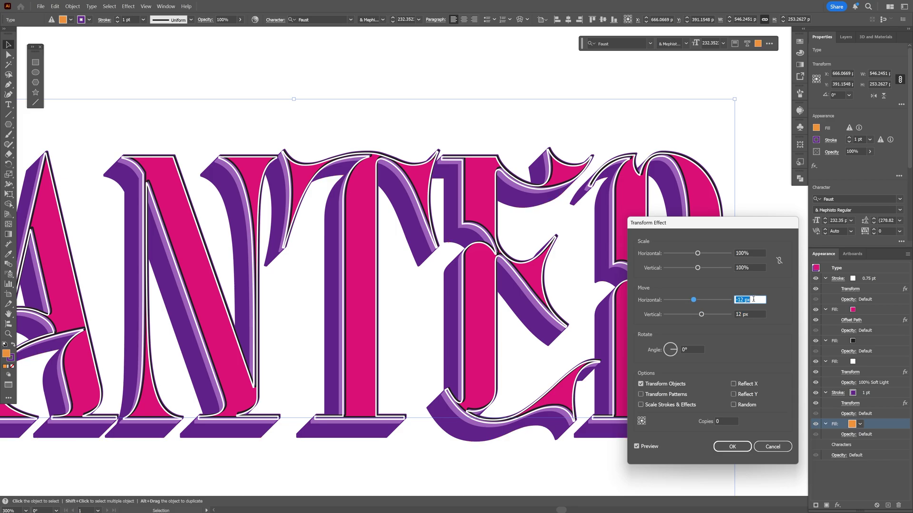
pyautogui.click(751, 313)
pyautogui.press('Up')
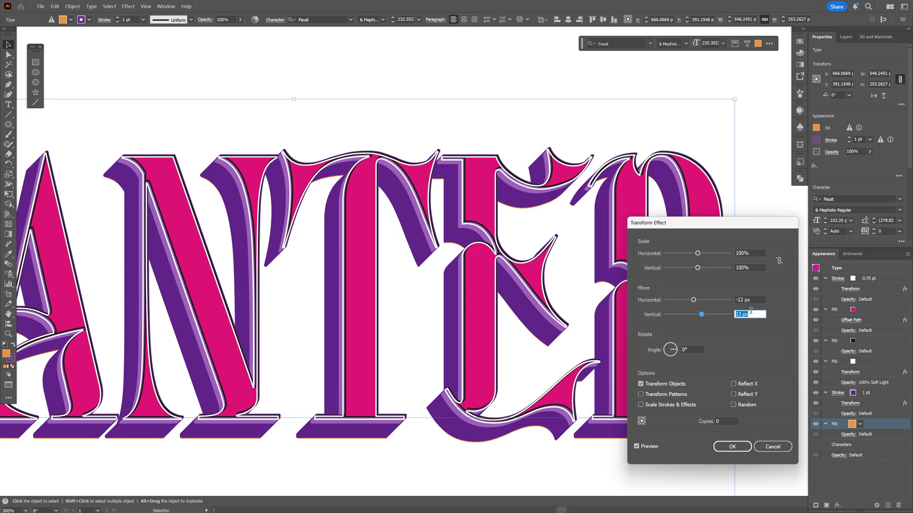
pyautogui.click(732, 447)
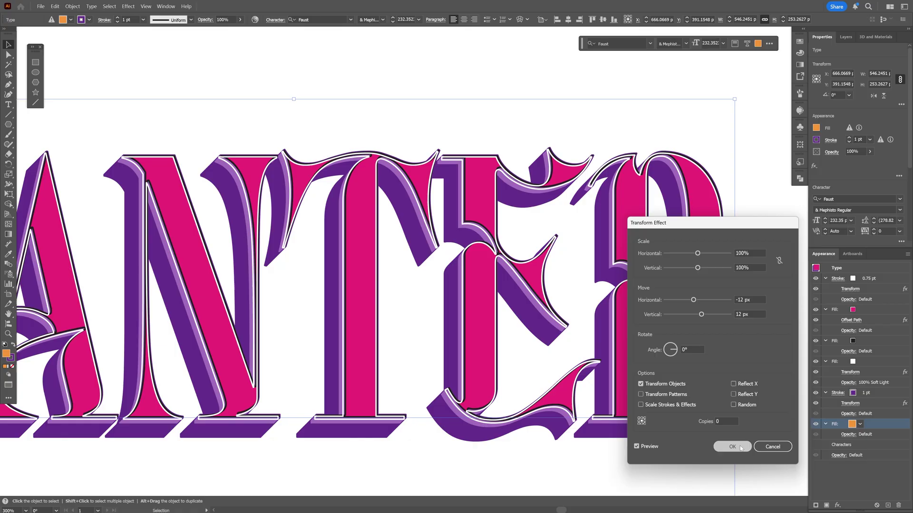
# Add an Offset Path effect of 7 px to the orange fill, with miter joins
pyautogui.click(837, 505)
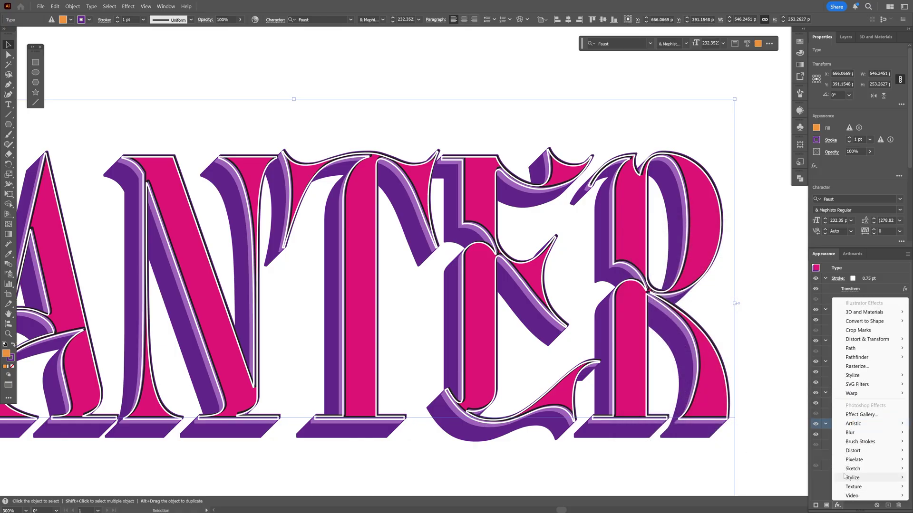
pyautogui.moveTo(850, 349)
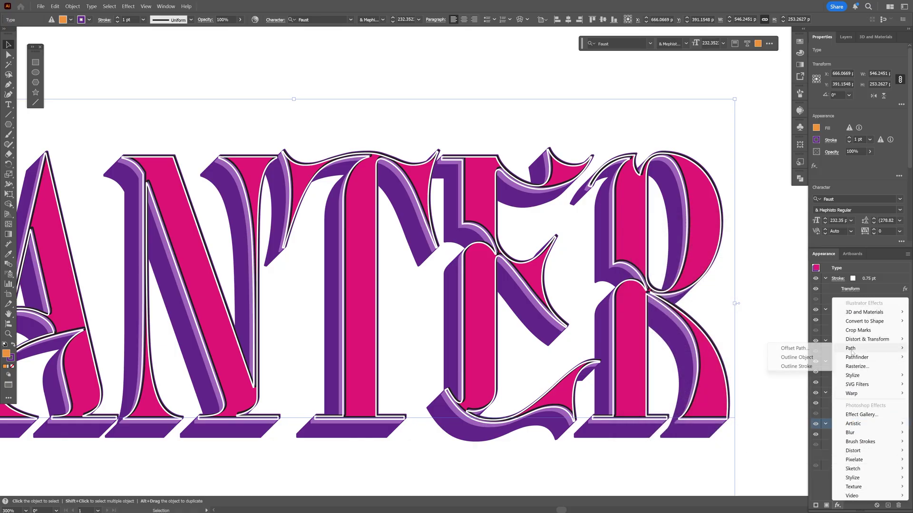
pyautogui.click(805, 350)
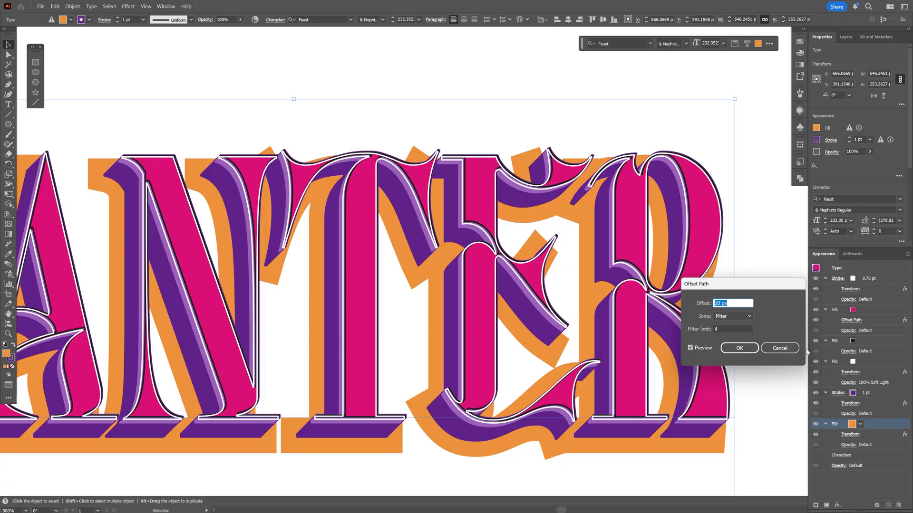
pyautogui.moveTo(751, 289); pyautogui.dragTo(745, 259)
pyautogui.press('Down')
pyautogui.press('Down')
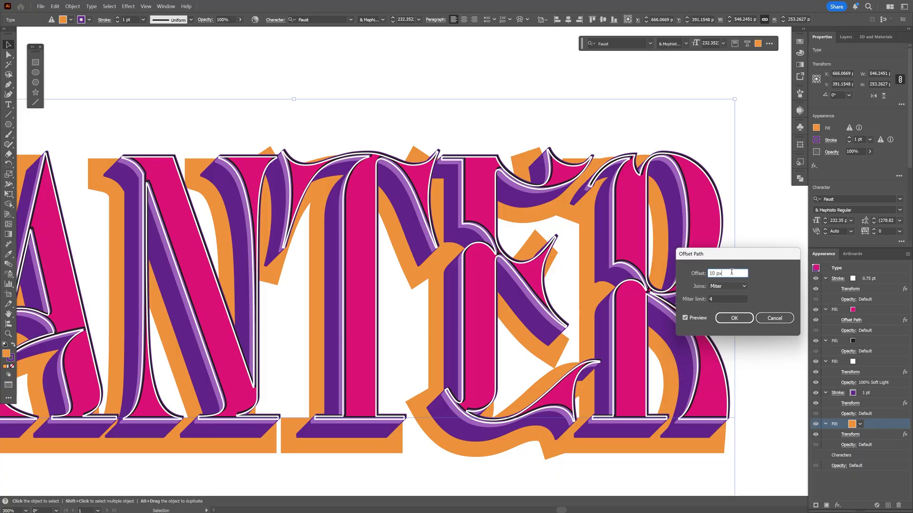
pyautogui.press('Down')
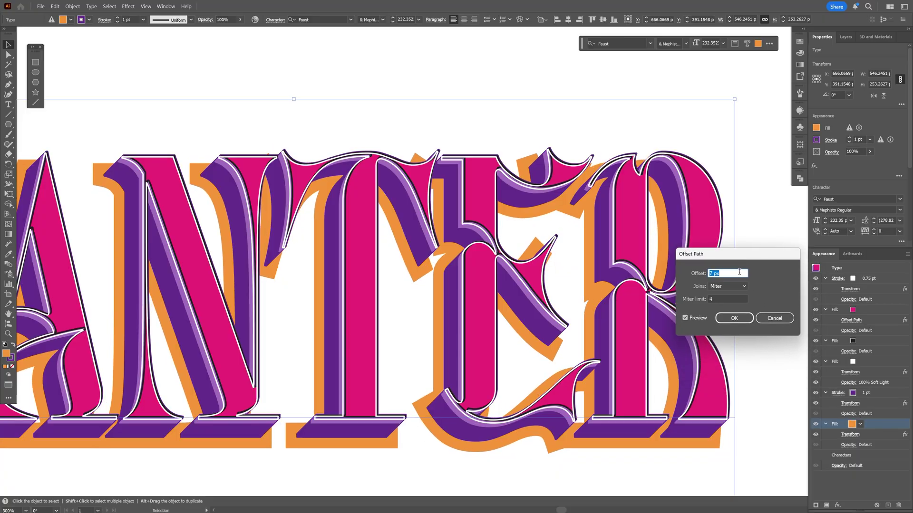
pyautogui.click(734, 318)
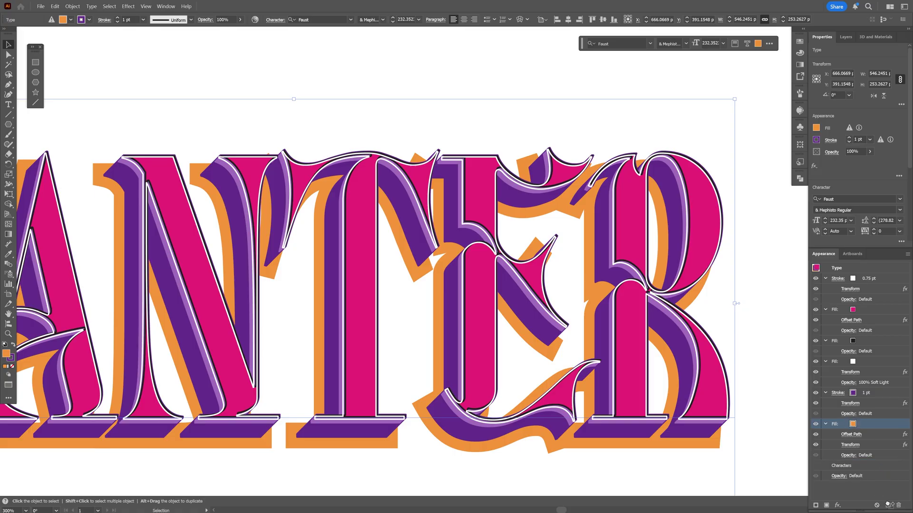
# Duplicate the orange fill with its effects and colour the lower copy dark navy blue
pyautogui.click(888, 505)
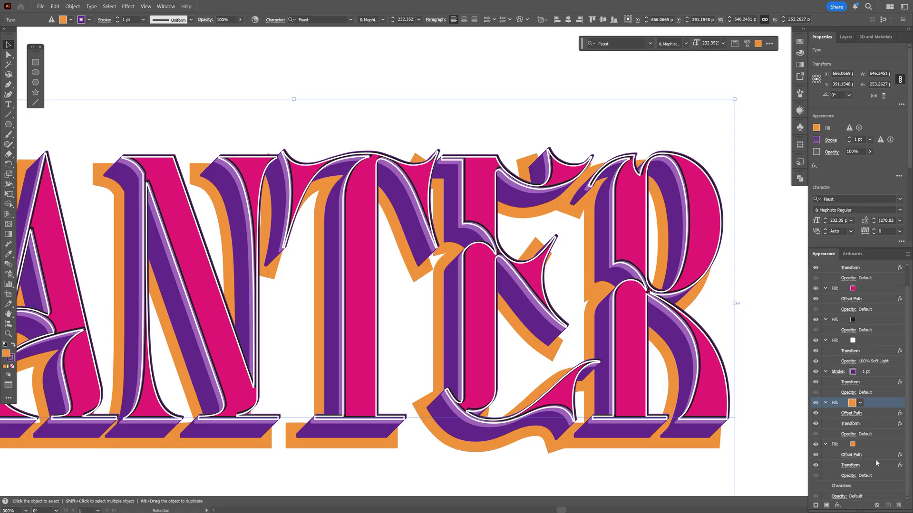
pyautogui.click(856, 446)
pyautogui.click(860, 444)
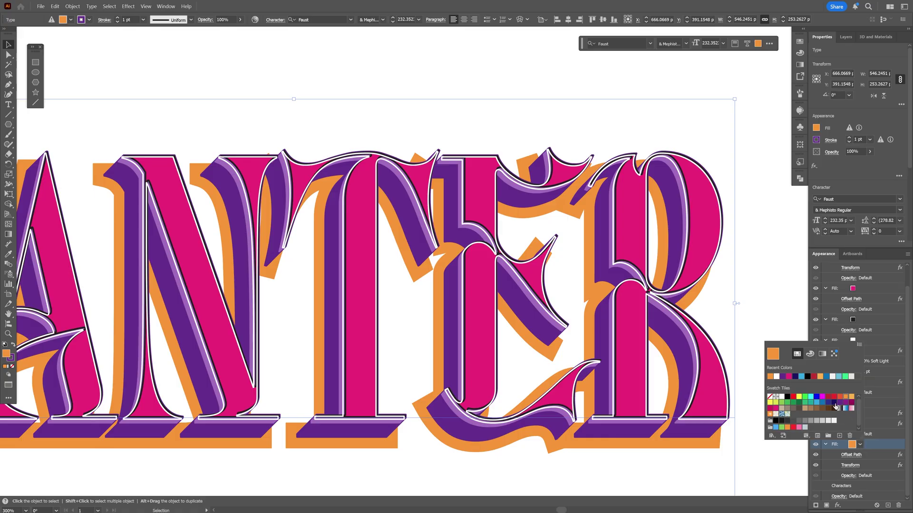
pyautogui.click(835, 406)
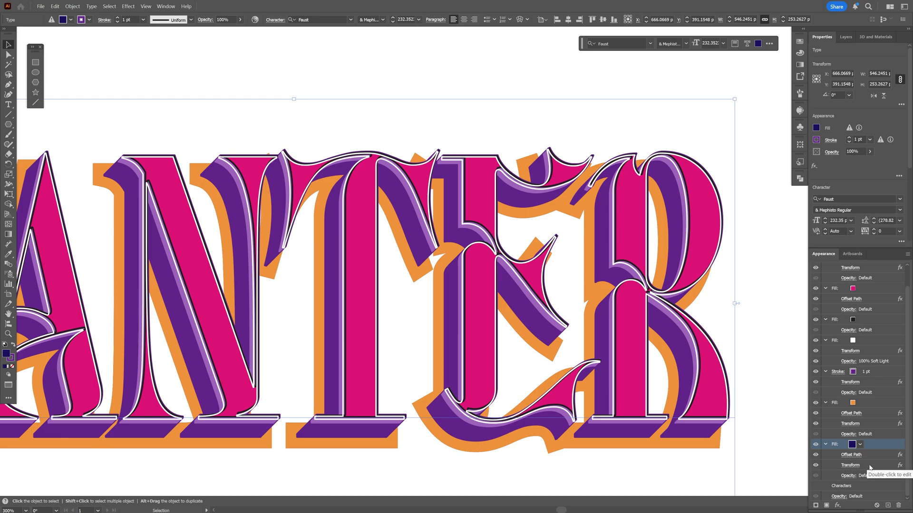
# Move the navy fill's Transform effect above its Offset Path effect and review the Transform's move settings
pyautogui.moveTo(870, 468); pyautogui.dragTo(870, 460)
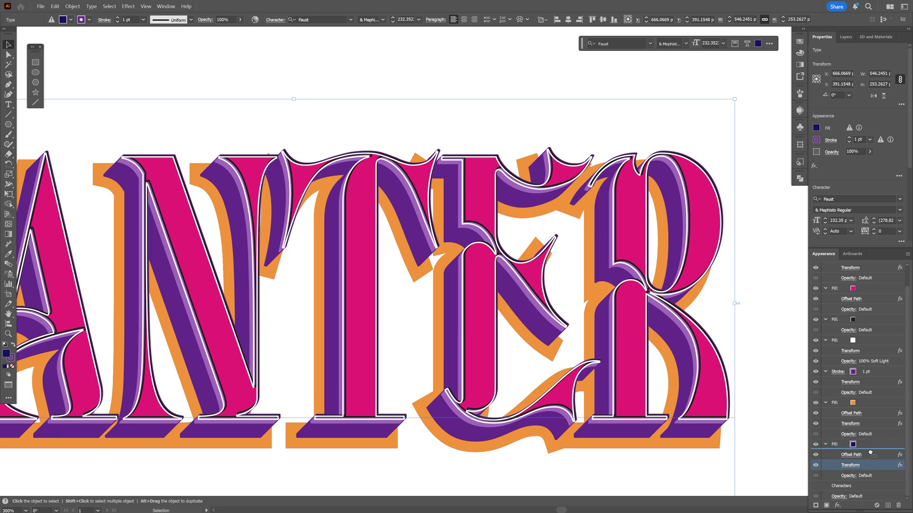
pyautogui.moveTo(870, 454); pyautogui.dragTo(870, 452)
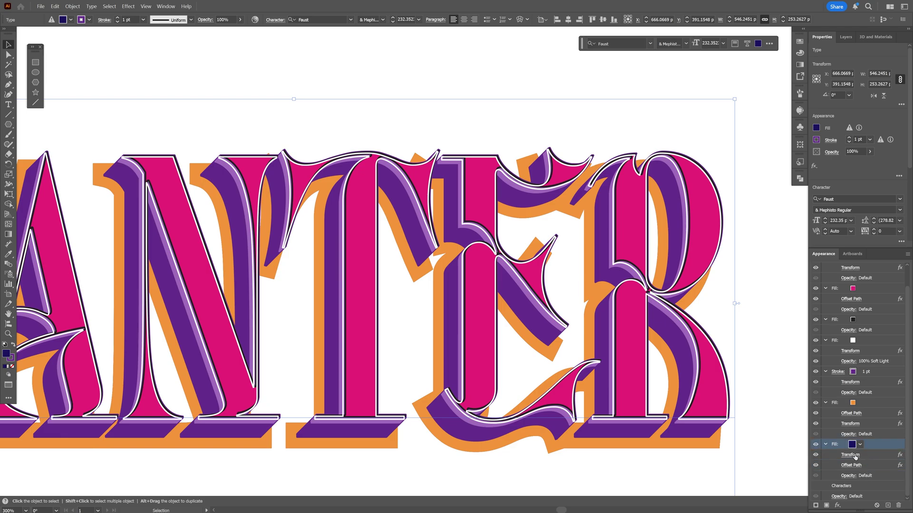
pyautogui.click(853, 455)
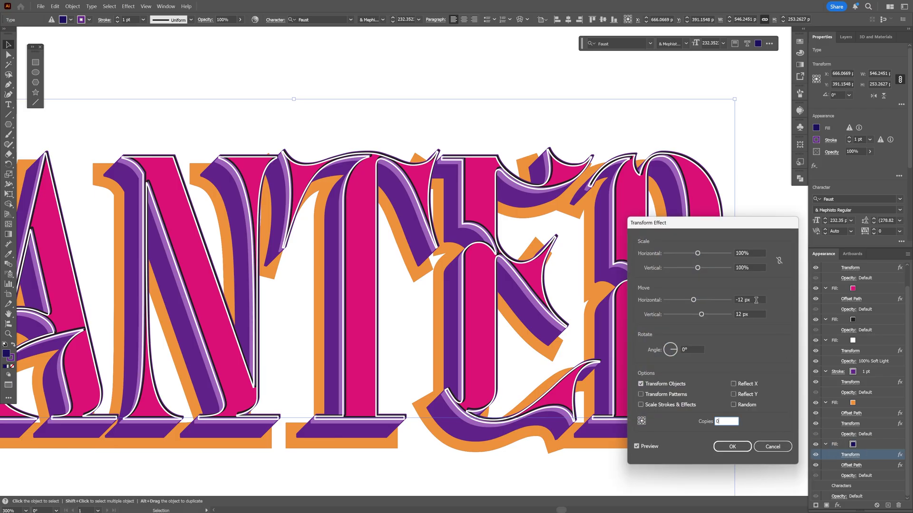
pyautogui.click(754, 298)
pyautogui.click(754, 314)
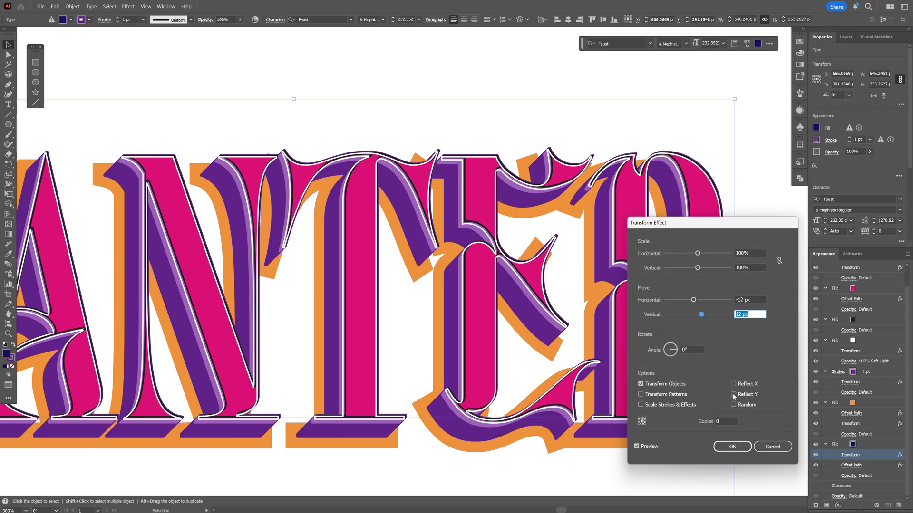
pyautogui.click(732, 447)
# Add a second Transform effect below the navy fill's Offset Path, moving -1 px horizontally and 1 px vertically with 8 copies
pyautogui.click(877, 465)
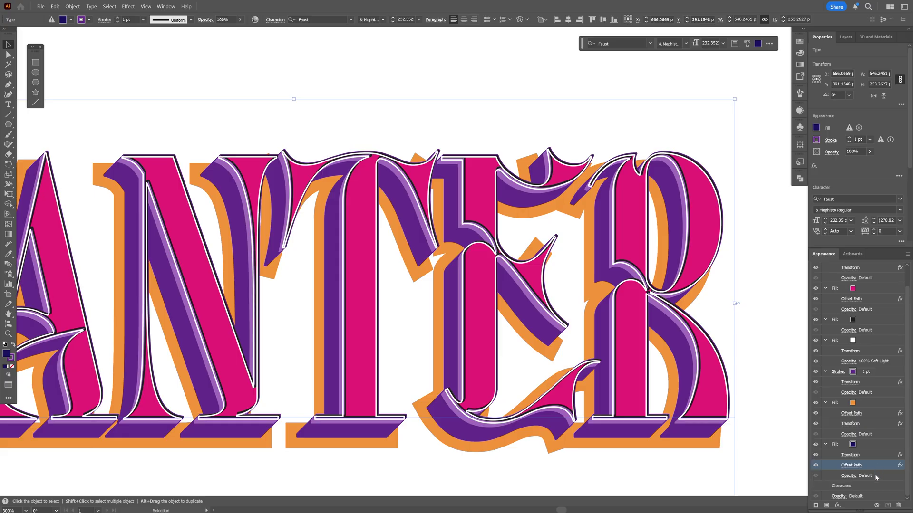
pyautogui.click(838, 505)
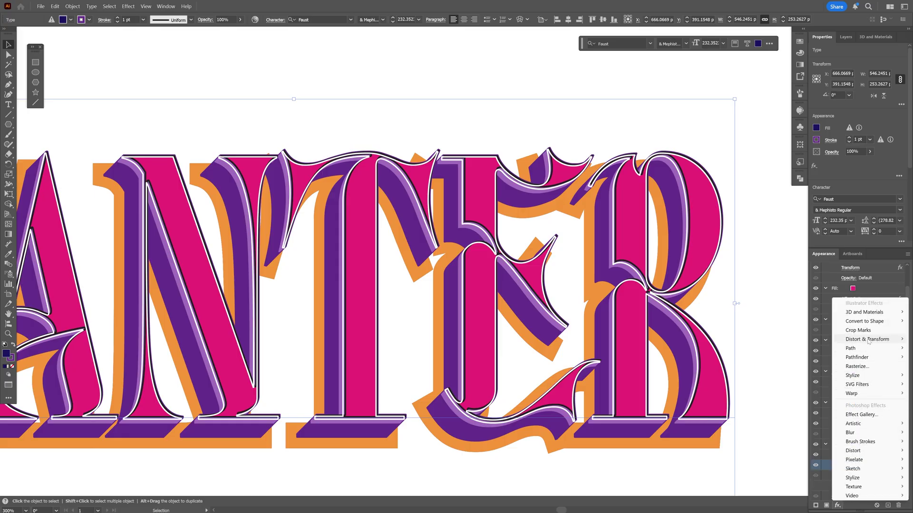
pyautogui.moveTo(875, 339)
pyautogui.click(792, 369)
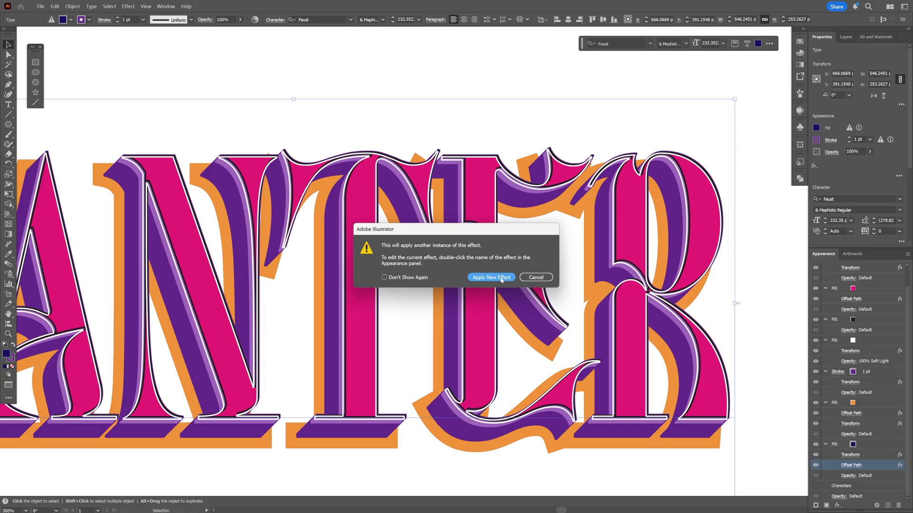
pyautogui.click(501, 278)
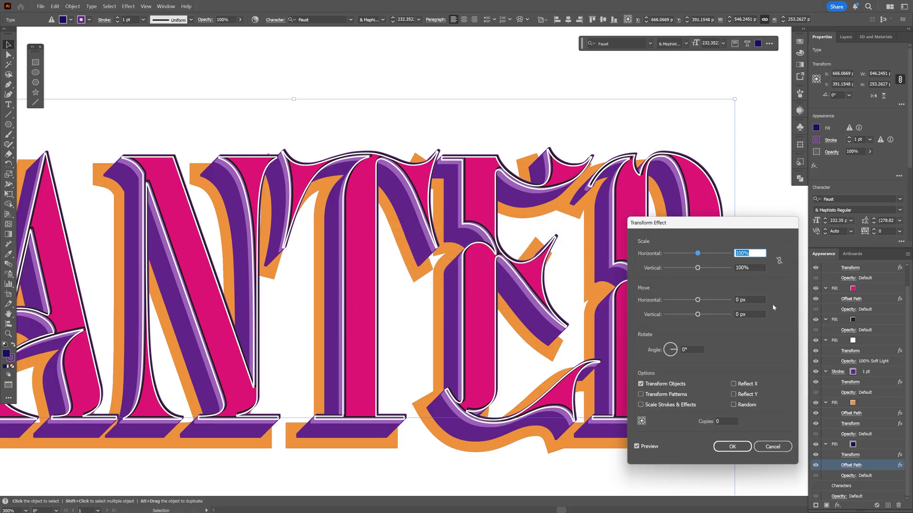
pyautogui.click(748, 299)
pyautogui.moveTo(748, 299); pyautogui.dragTo(660, 290)
pyautogui.write('-1')
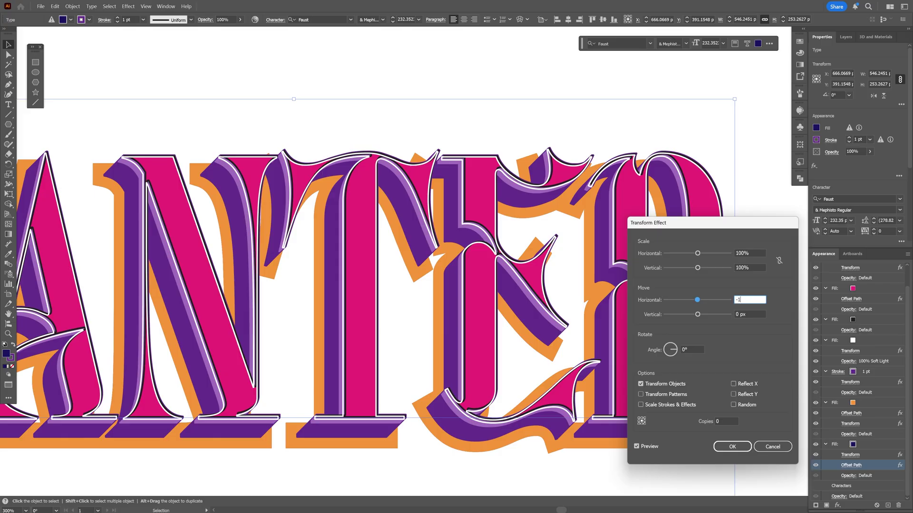
pyautogui.press('Tab')
pyautogui.write('1')
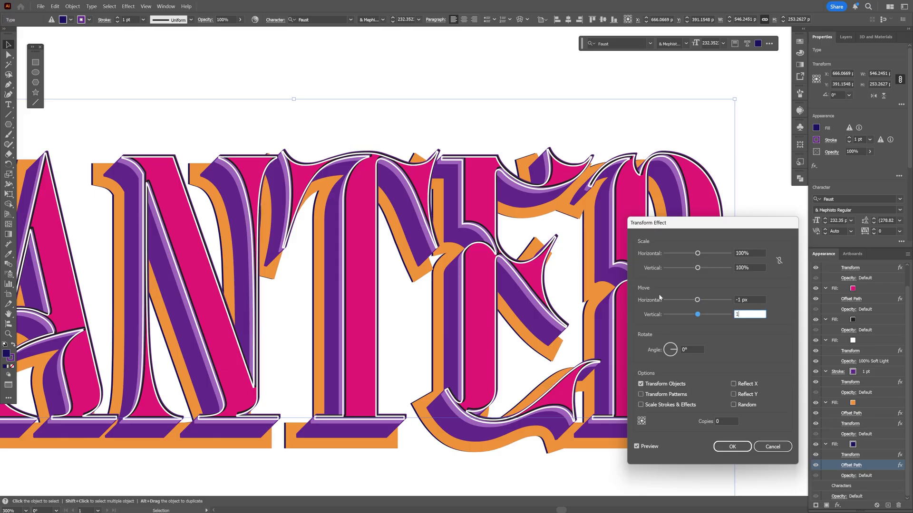
pyautogui.click(726, 421)
pyautogui.press('Up')
pyautogui.press('Up')
pyautogui.press('Up')
pyautogui.press('Up')
pyautogui.press('Up')
pyautogui.press('Up')
pyautogui.press('Up')
pyautogui.press('Up')
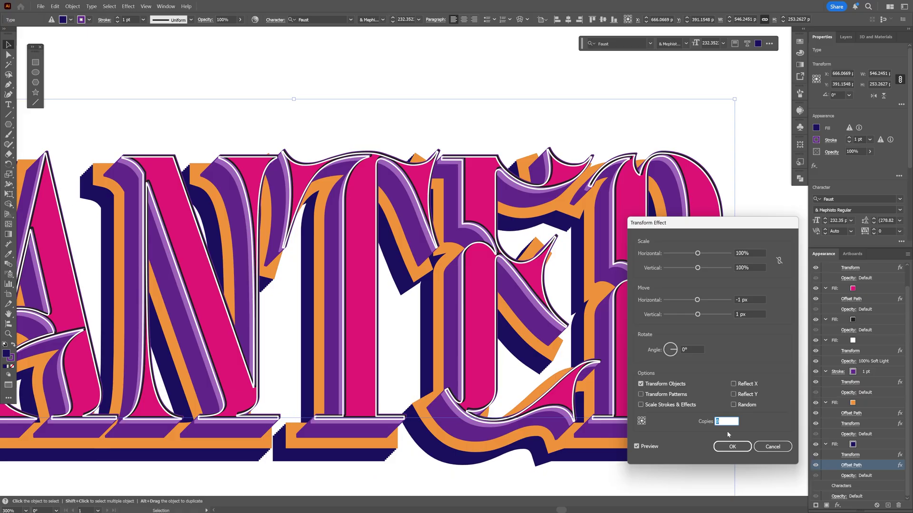
# Reduce the second Transform effect's move to -0.1 px horizontally and 0.1 px vertically
pyautogui.click(754, 299)
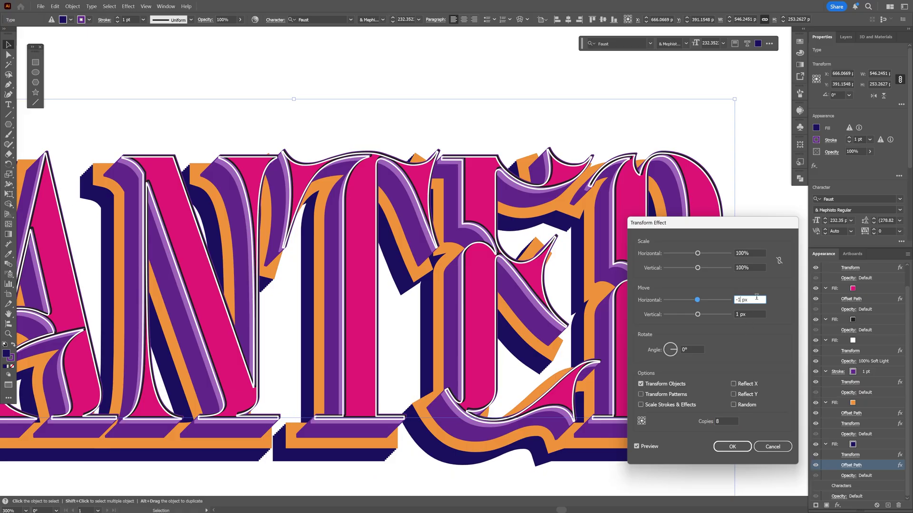
pyautogui.write('0.')
pyautogui.press('Tab')
# Raise the second Transform effect's copies to 123, apply it, and deselect the text to view the whole word
pyautogui.write('0.')
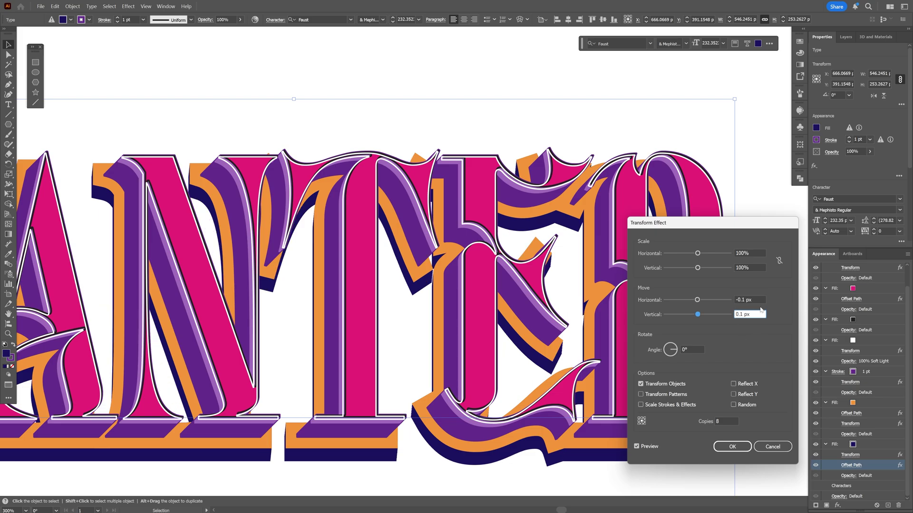
pyautogui.click(725, 422)
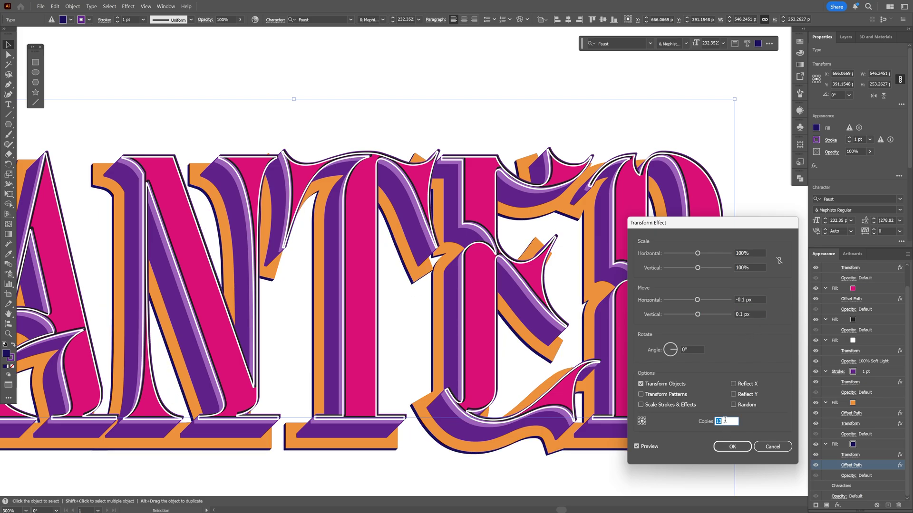
pyautogui.write('0')
pyautogui.write('122')
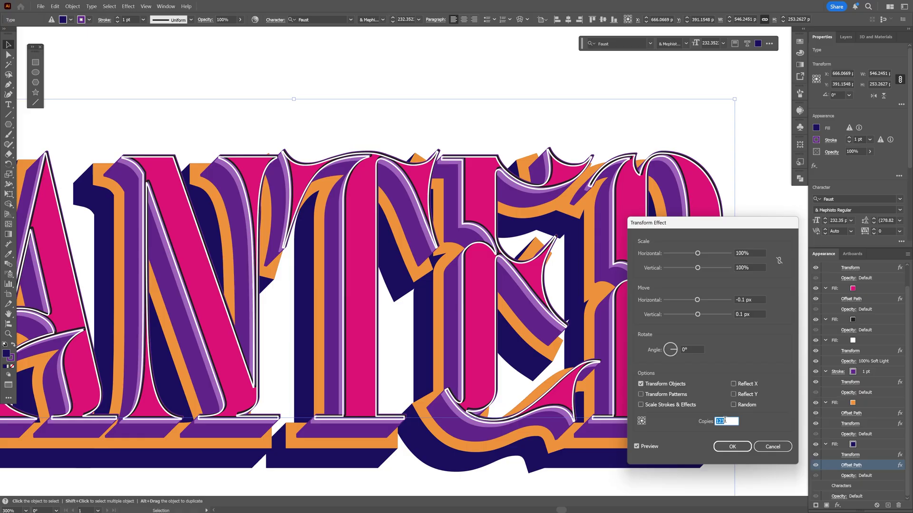
pyautogui.click(732, 447)
pyautogui.hotkey('ctrl', '-')
pyautogui.click(747, 448)
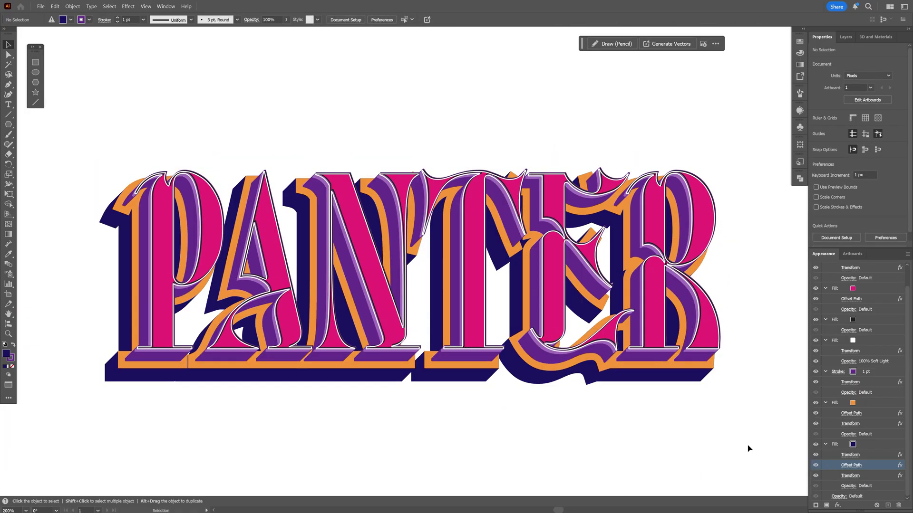